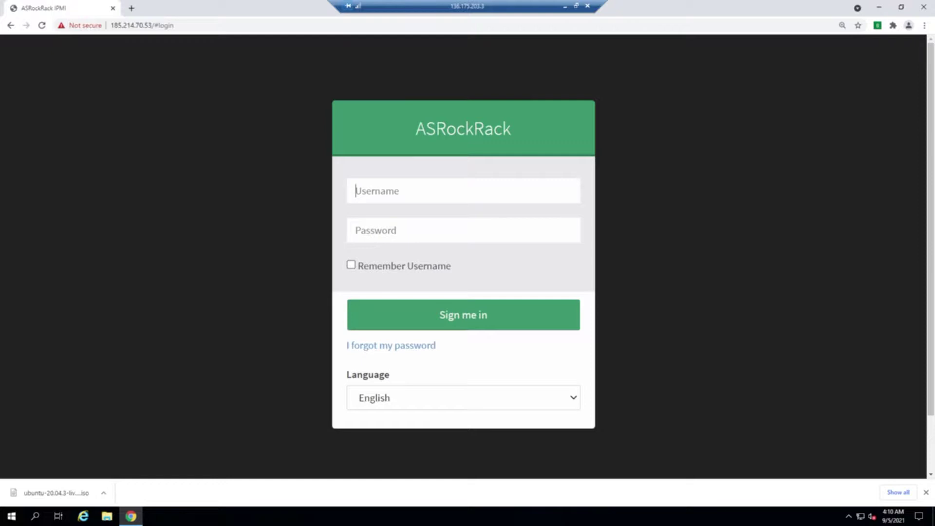
Sign in to the BMC as admin with the account password and view the dashboard sensors.
{"action": "left_click", "coordinate": [462, 183]}
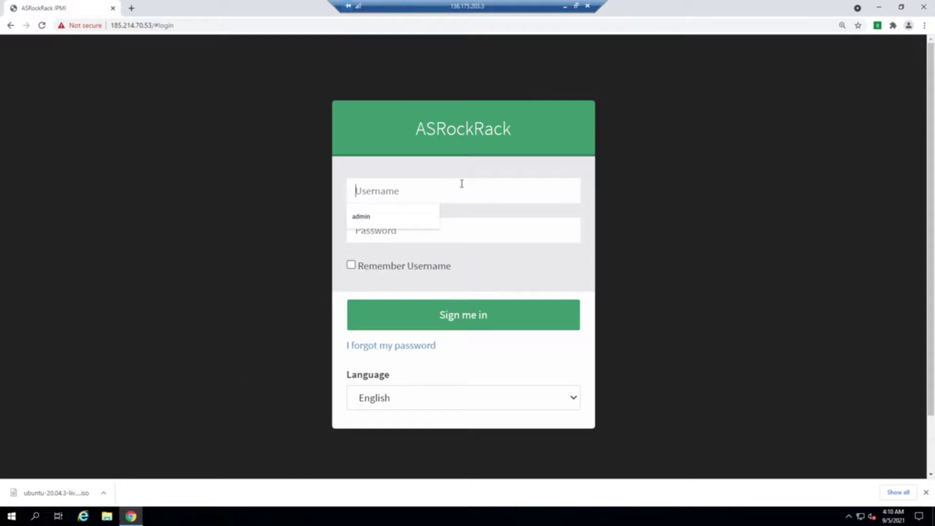
{"action": "type", "text": "admin"}
{"action": "key", "text": "Tab"}
{"action": "type", "text": "*********"}
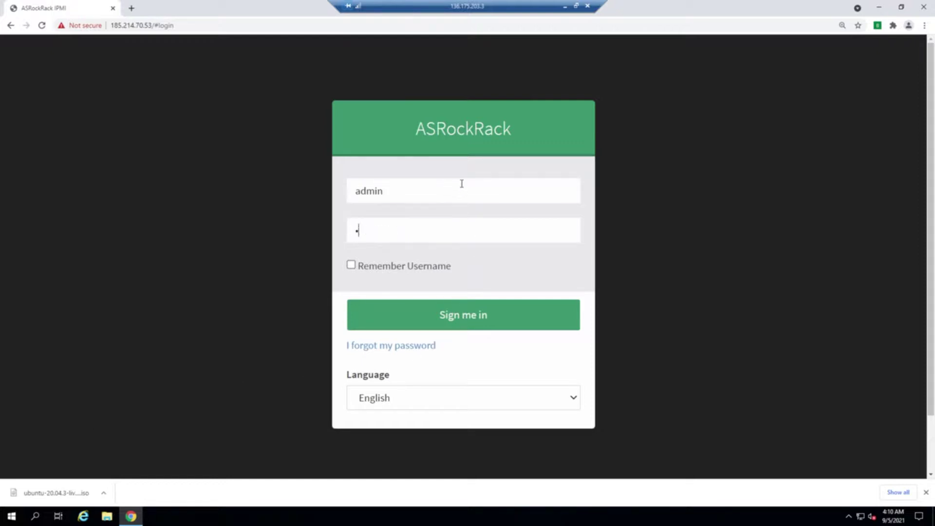
{"action": "type", "text": "**"}
{"action": "key", "text": "Return"}
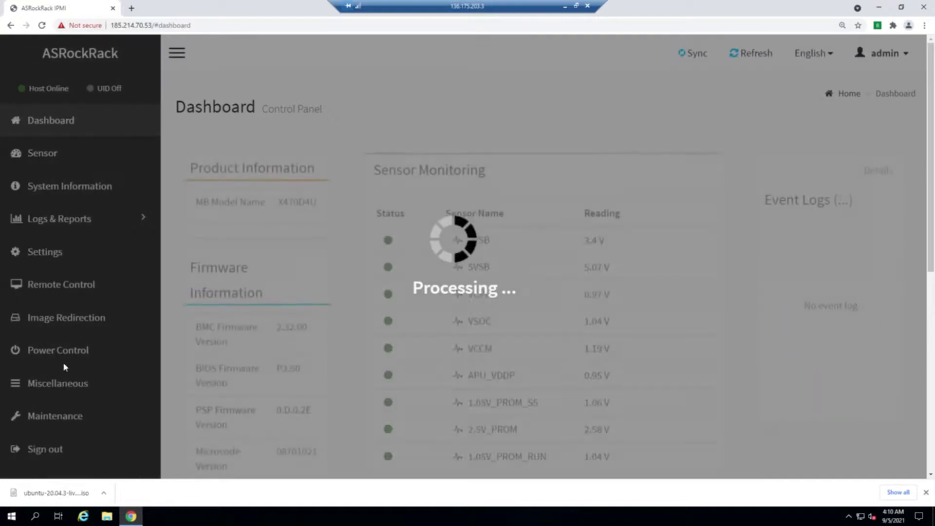
{"action": "scroll", "coordinate": [80, 316], "scroll_direction": "down", "scroll_amount": 2}
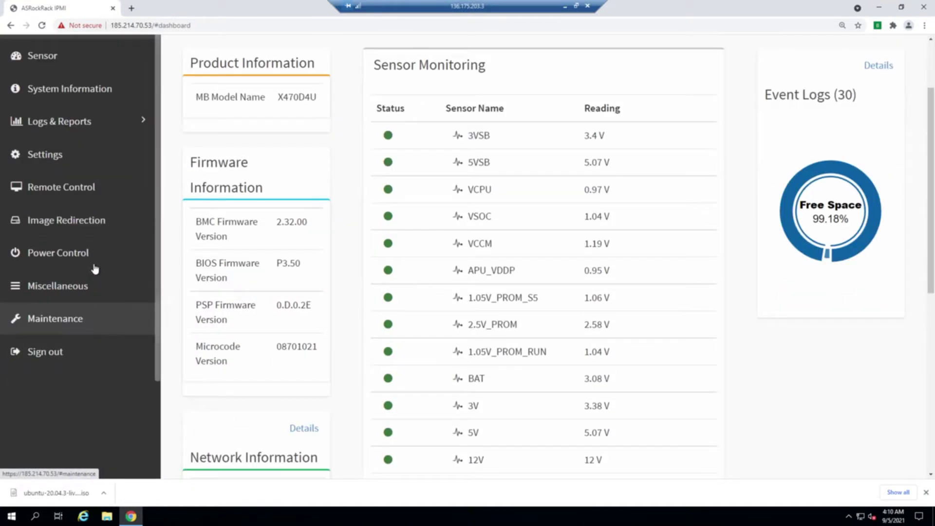
Launch the remote KVM viewer from the Remote Control page.
{"action": "left_click", "coordinate": [83, 188]}
{"action": "left_click", "coordinate": [242, 157]}
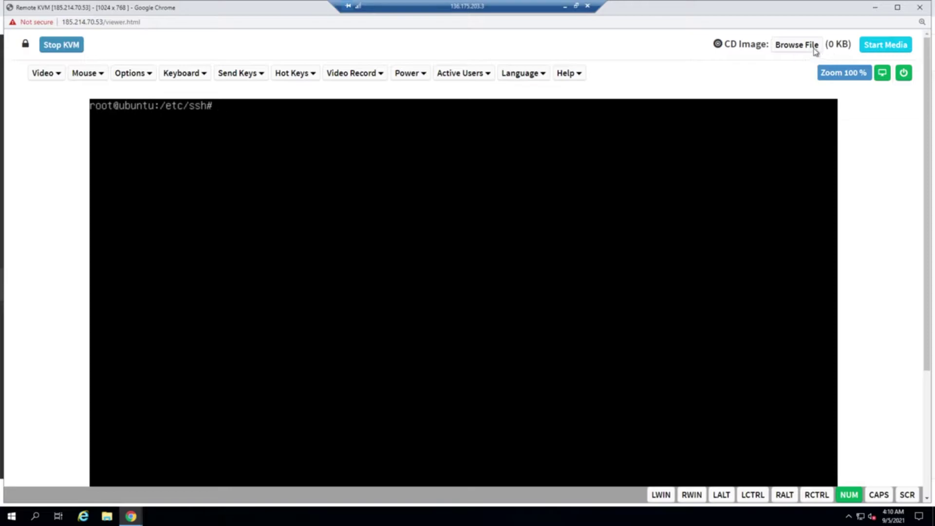
Mount ubuntu-20.04.3-live-server-amd64.iso as the virtual CD and start serving it.
{"action": "left_click", "coordinate": [799, 45]}
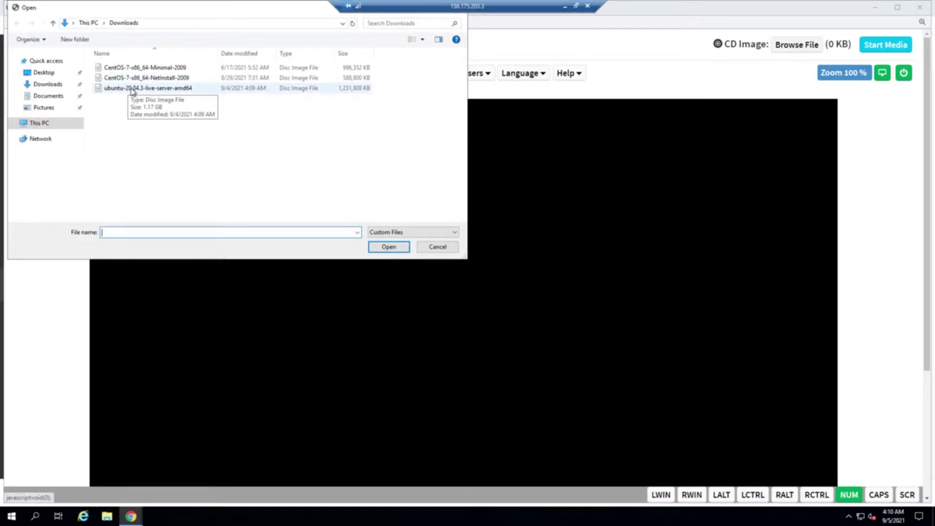
{"action": "double_click", "coordinate": [132, 91]}
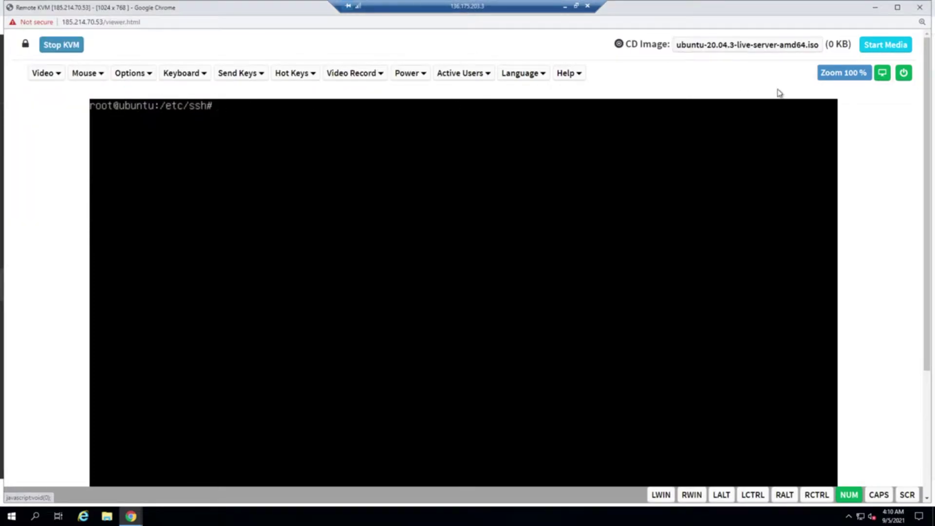
{"action": "left_click", "coordinate": [876, 46]}
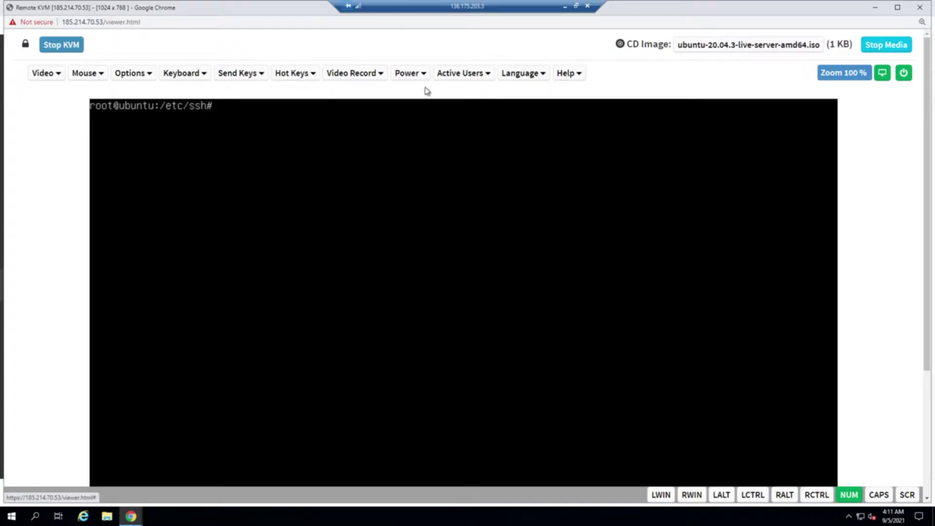
Reset the server from the Power menu and confirm.
{"action": "left_click", "coordinate": [419, 73]}
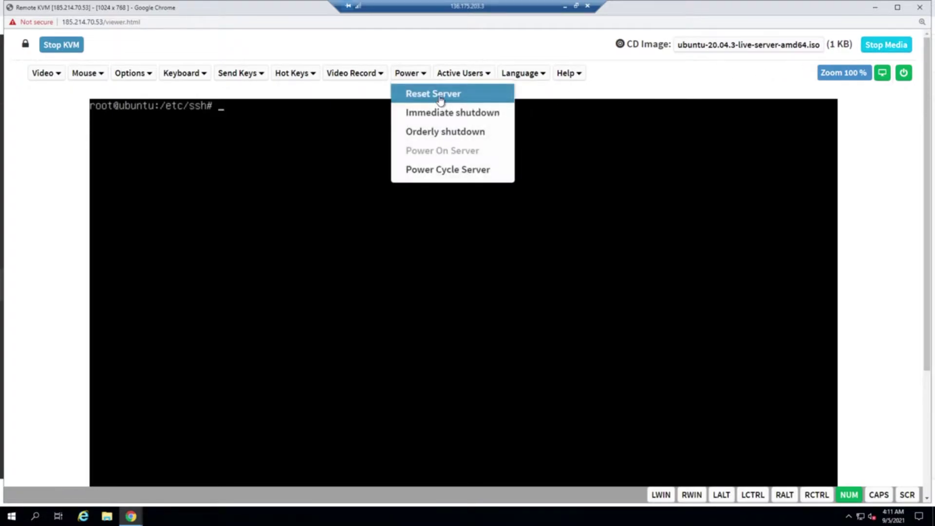
{"action": "left_click", "coordinate": [440, 99]}
{"action": "left_click", "coordinate": [512, 94]}
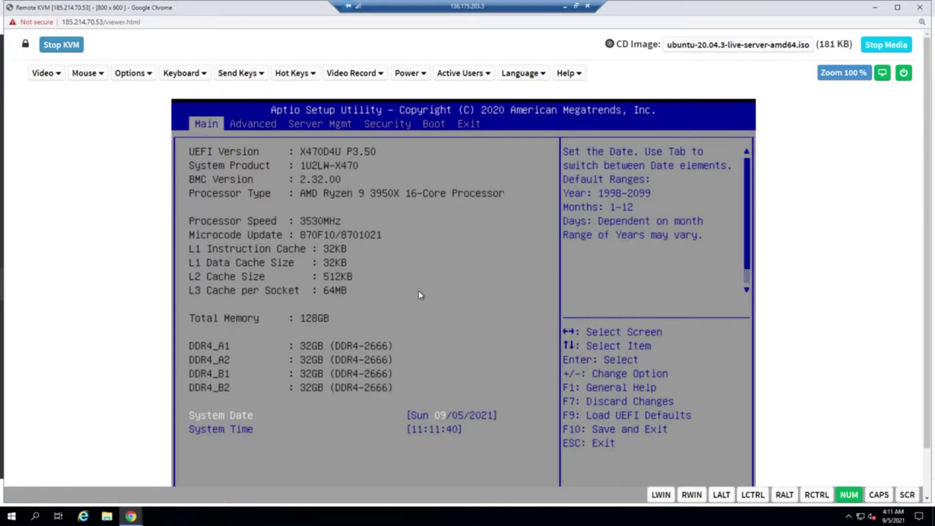
Boot once from UEFI: AMI Virtual CDROM0 1.00 via the BIOS Exit tab's Boot Override.
{"action": "key", "text": "Left"}
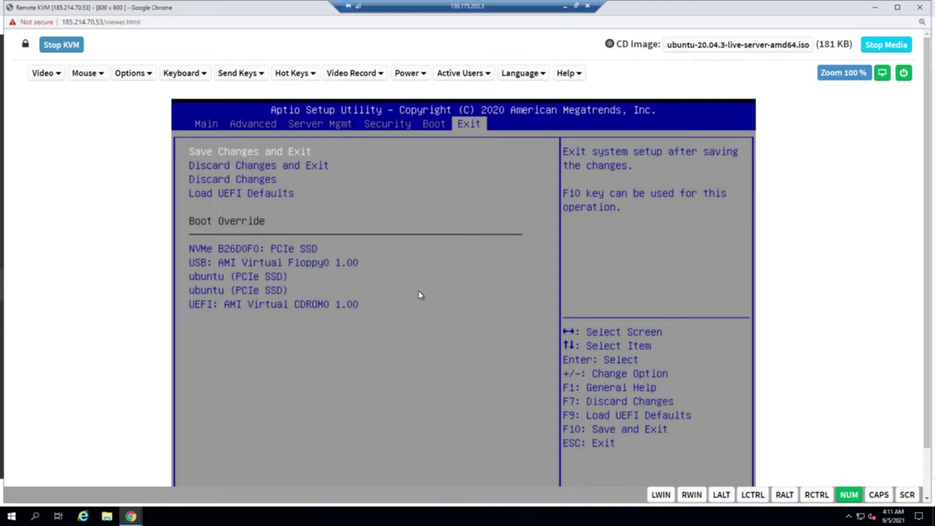
{"action": "key", "text": "Down"}
{"action": "key", "text": "Down"}
{"action": "key", "text": "Down"}
{"action": "key", "text": "Down"}
{"action": "key", "text": "Down"}
{"action": "key", "text": "Down"}
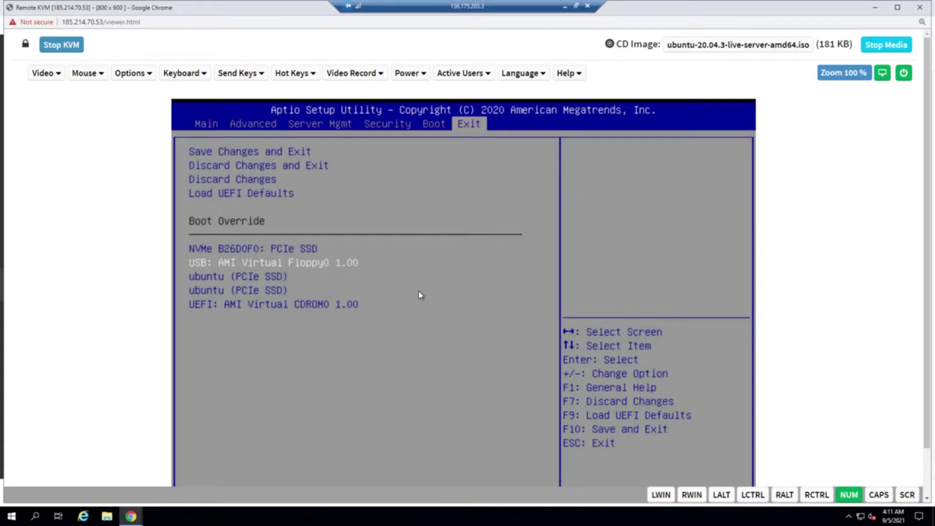
{"action": "key", "text": "Down"}
{"action": "key", "text": "Down"}
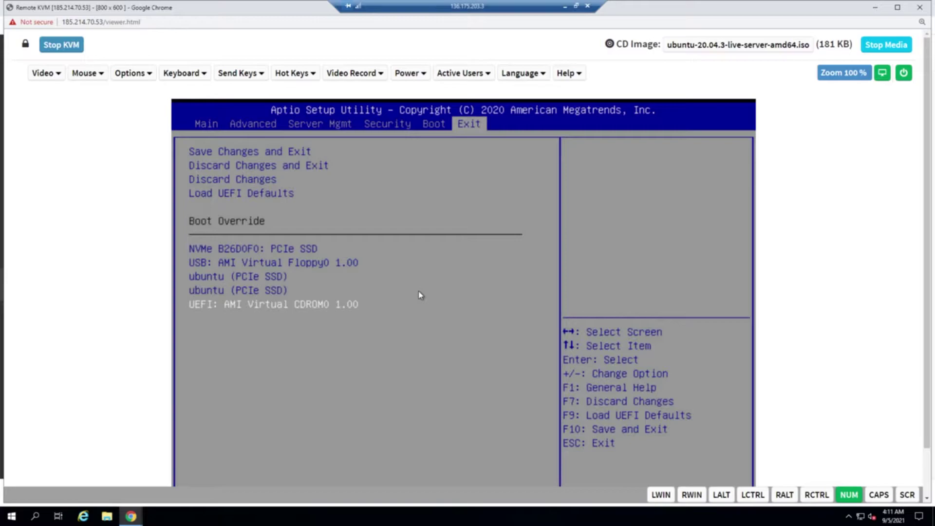
{"action": "key", "text": "Return"}
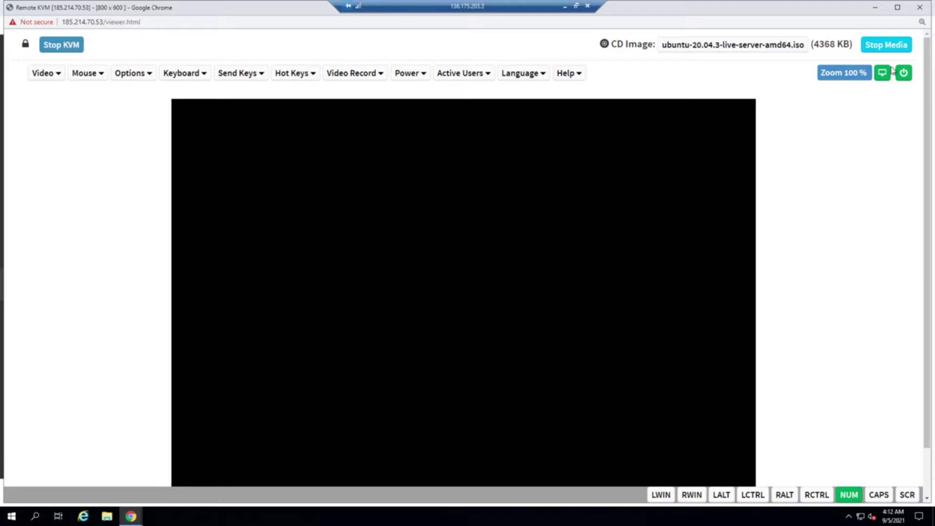
Choose Install Ubuntu Server in the GRUB menu to start the installer.
{"action": "double_click", "coordinate": [824, 44]}
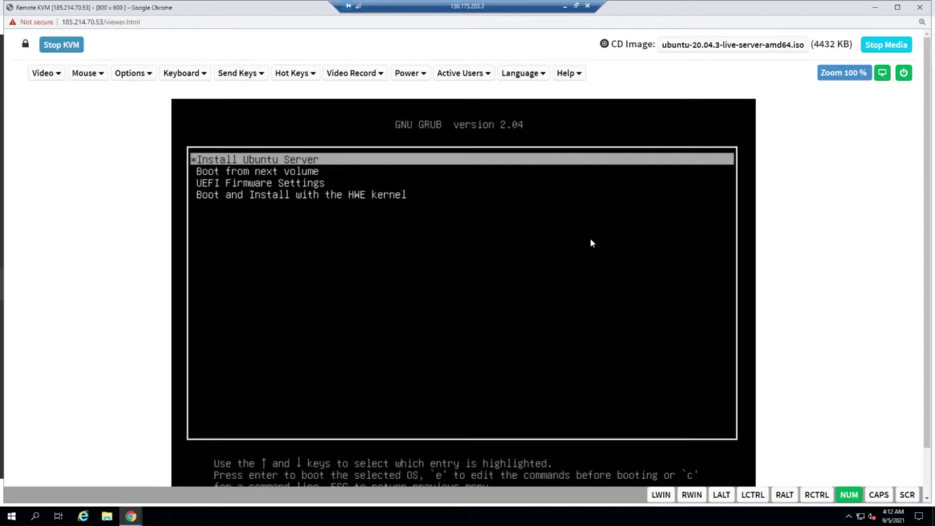
{"action": "key", "text": "Down"}
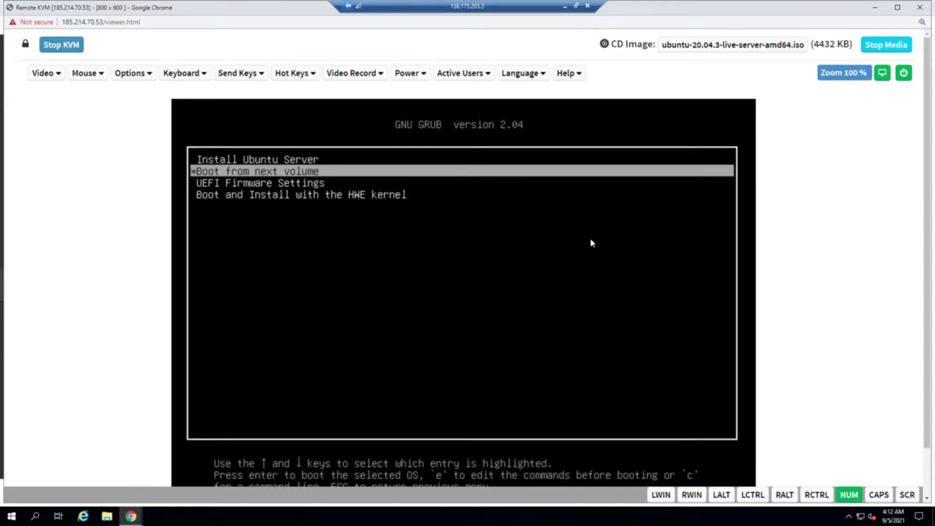
{"action": "key", "text": "Up"}
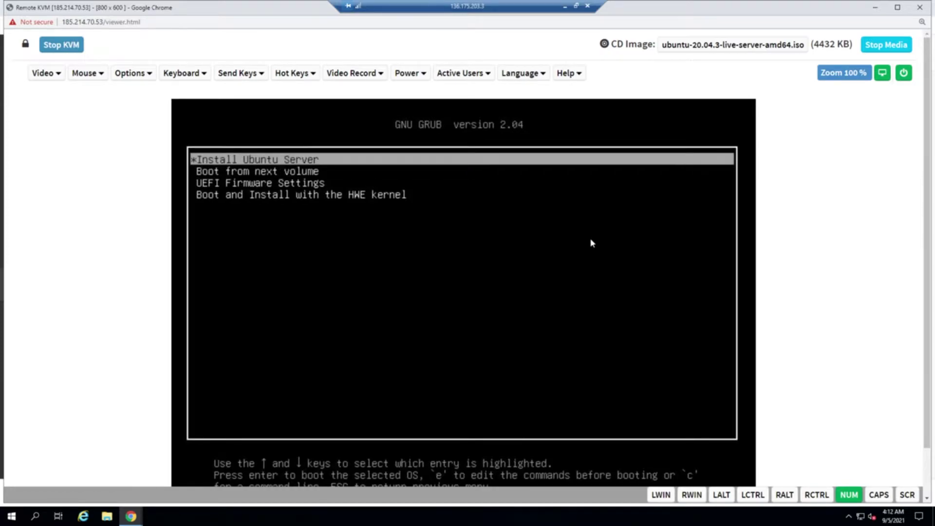
{"action": "key", "text": "Return"}
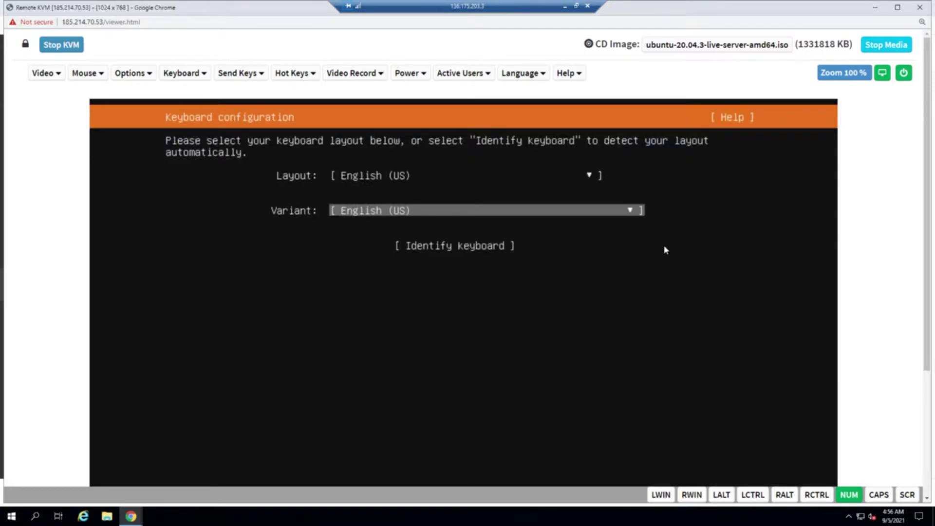
Accept English as the installer language.
{"action": "key", "text": "Tab"}
{"action": "key", "text": "Escape"}
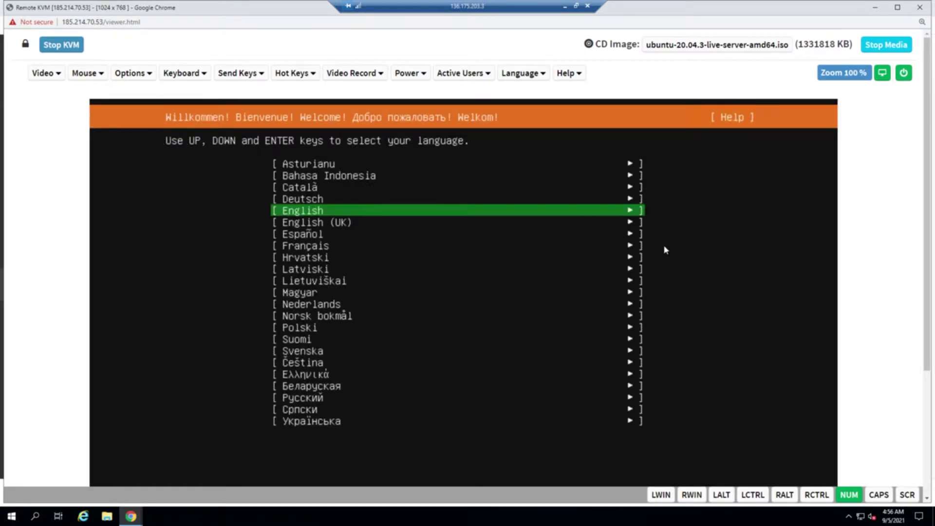
{"action": "key", "text": "Return"}
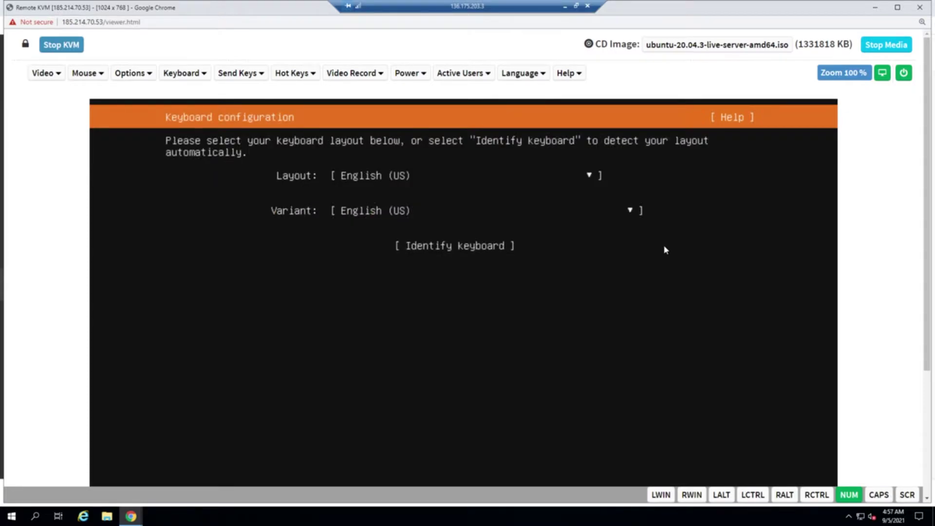
{"action": "key", "text": "Escape"}
{"action": "key", "text": "Return"}
Keep English (US) as the keyboard layout and move focus to Done.
{"action": "key", "text": "Up"}
{"action": "key", "text": "Up"}
{"action": "key", "text": "Up"}
{"action": "key", "text": "Down"}
{"action": "key", "text": "Up"}
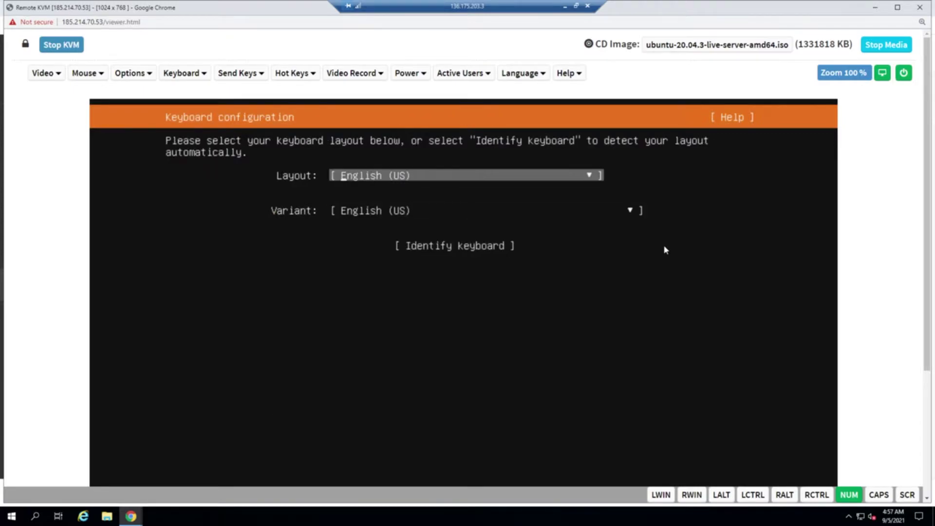
{"action": "key", "text": "Return"}
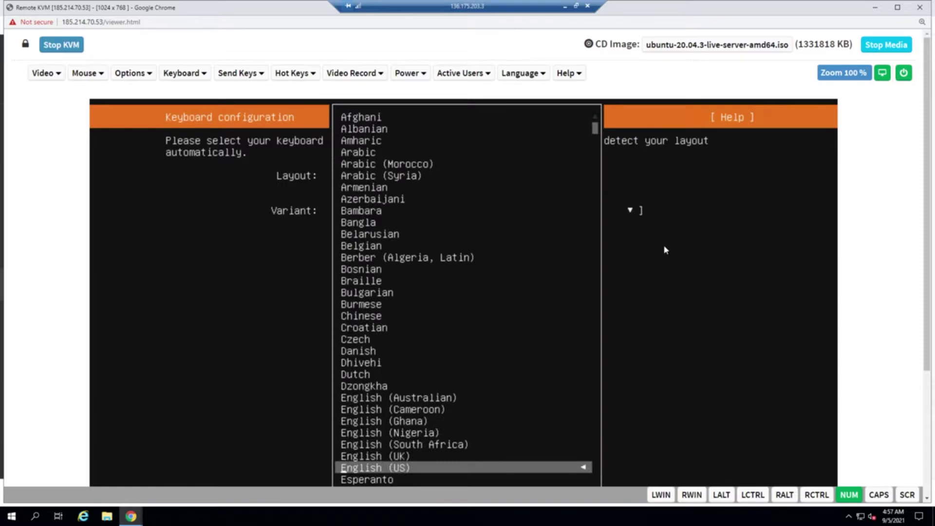
{"action": "key", "text": "Return"}
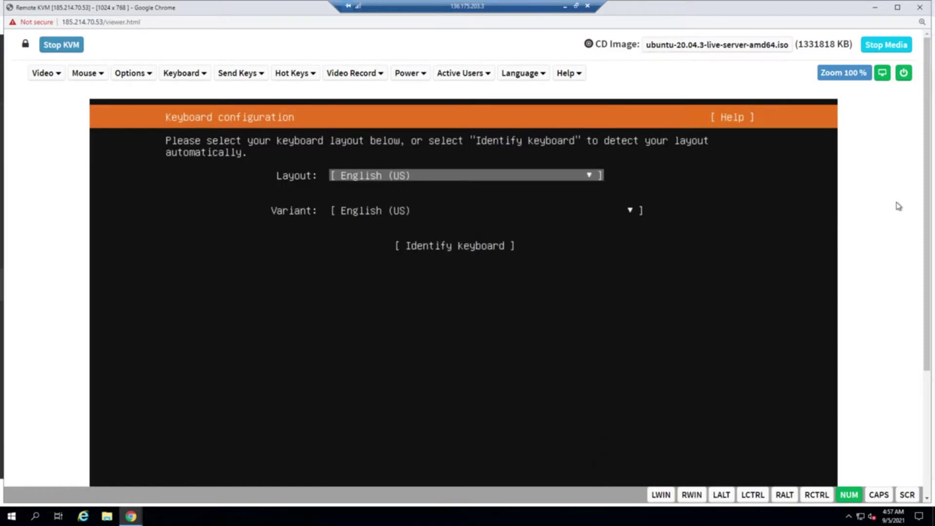
{"action": "left_click_drag", "start_coordinate": [926, 210], "coordinate": [929, 359]}
{"action": "key", "text": "Tab"}
{"action": "key", "text": "Tab"}
{"action": "key", "text": "Tab"}
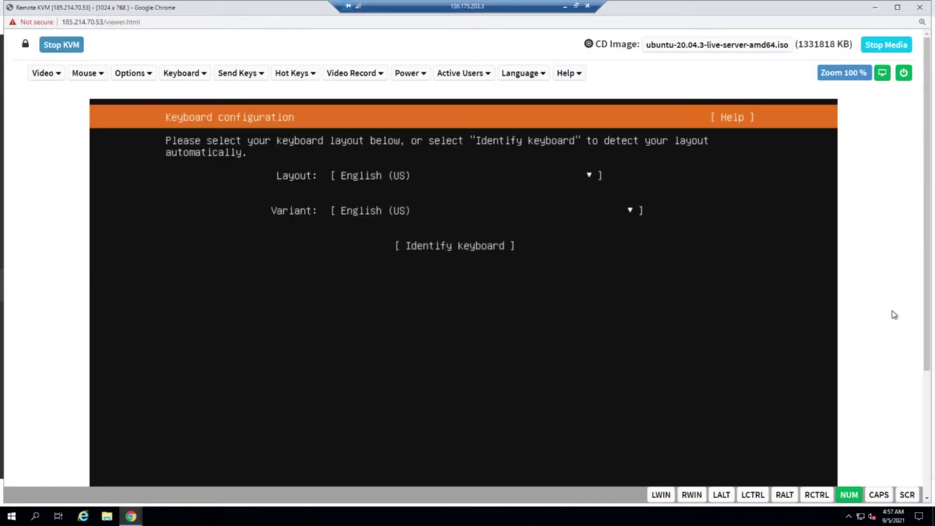
{"action": "left_click", "coordinate": [922, 468]}
{"action": "scroll", "coordinate": [849, 379], "scroll_direction": "down", "scroll_amount": 2}
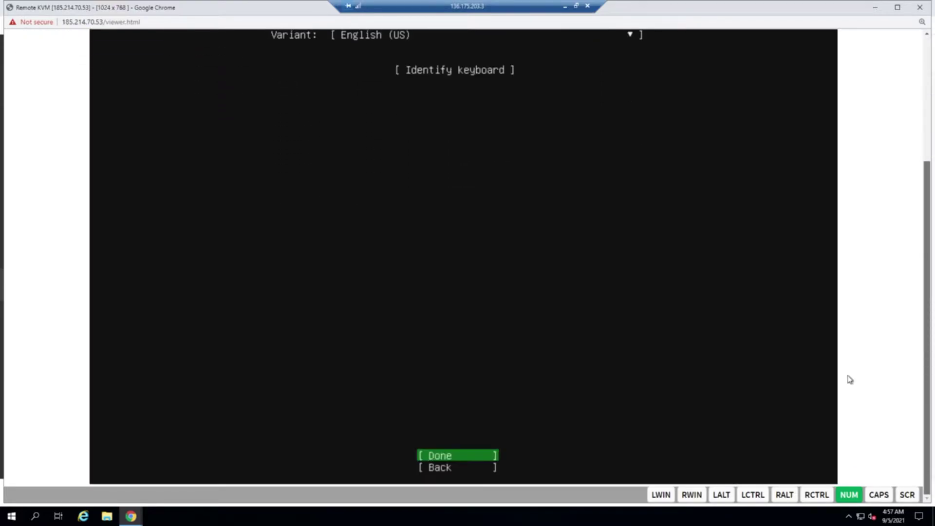
Confirm the keyboard setup and switch enp35s0's IPv4 method to Manual.
{"action": "key", "text": "Return"}
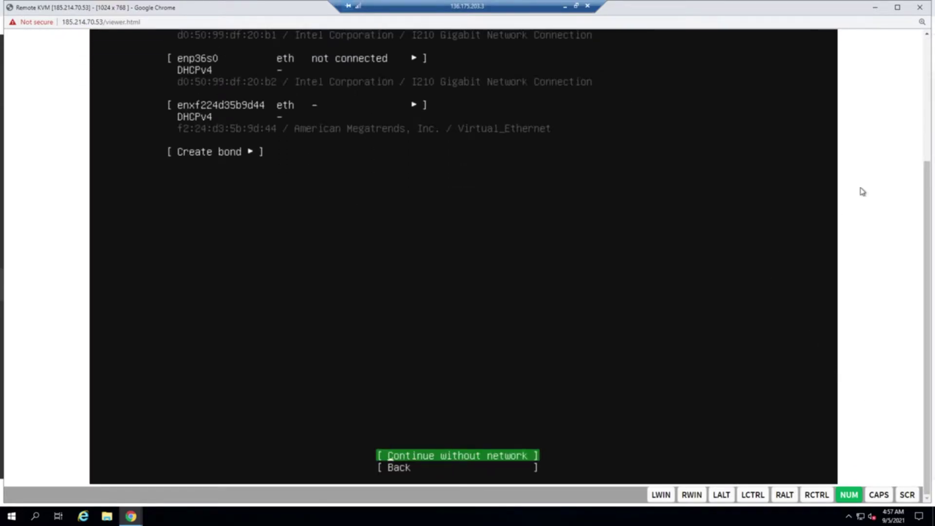
{"action": "scroll", "coordinate": [860, 192], "scroll_direction": "up", "scroll_amount": 4}
{"action": "key", "text": "ctrl+minus"}
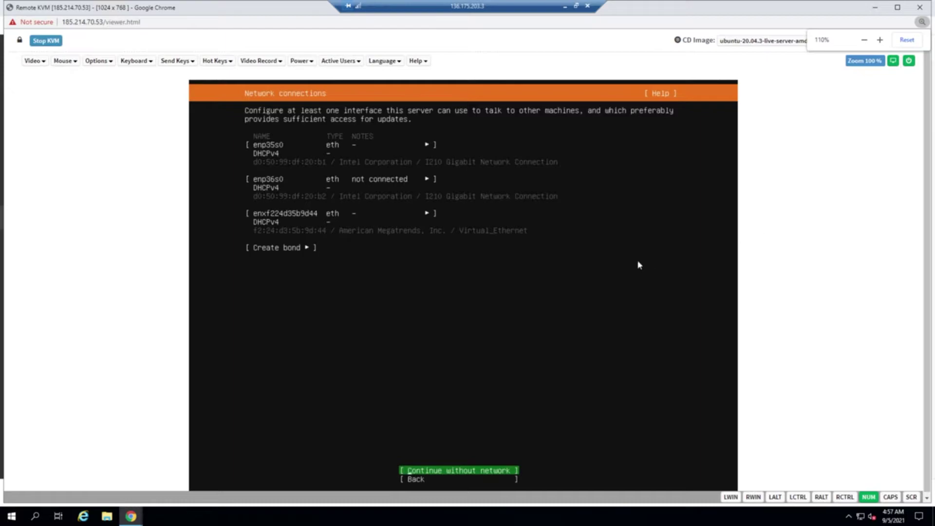
{"action": "key", "text": "Up"}
{"action": "key", "text": "Up"}
{"action": "key", "text": "Up"}
{"action": "key", "text": "Up"}
{"action": "key", "text": "Up"}
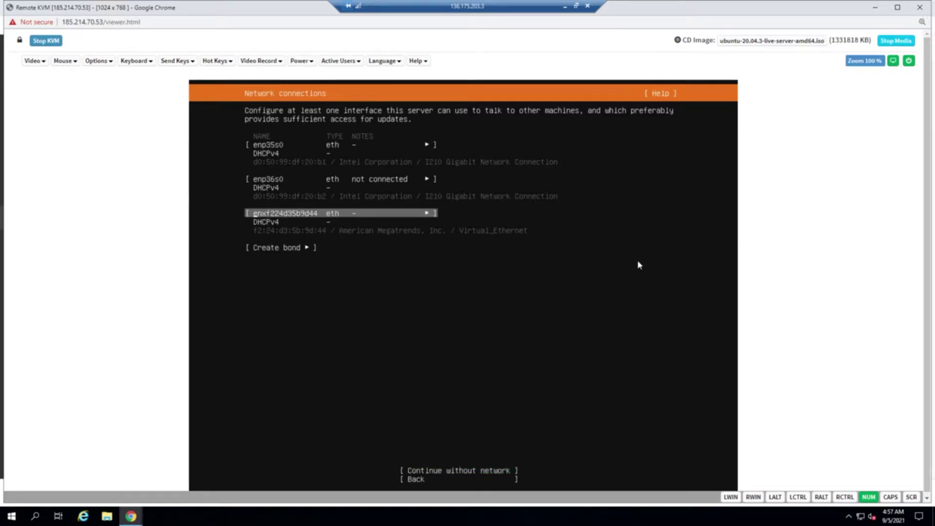
{"action": "key", "text": "Down"}
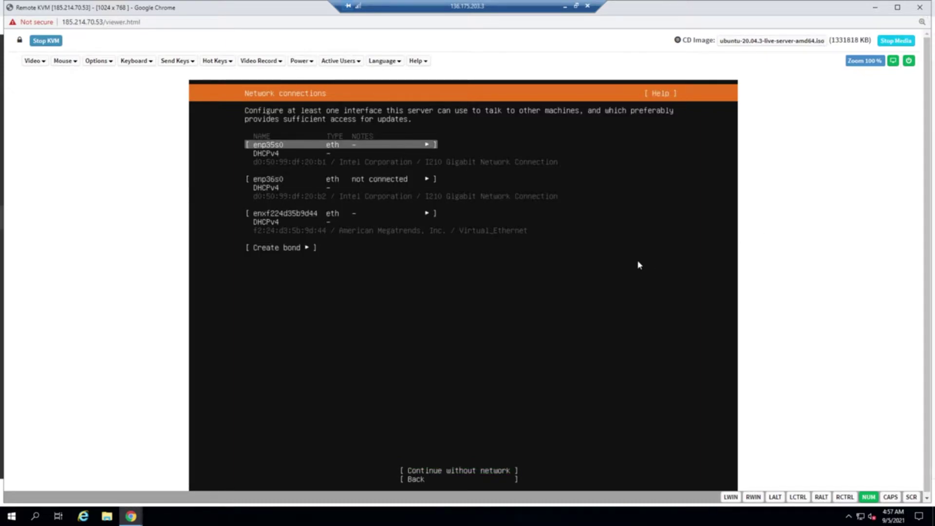
{"action": "key", "text": "Return"}
{"action": "key", "text": "Down"}
{"action": "key", "text": "Down"}
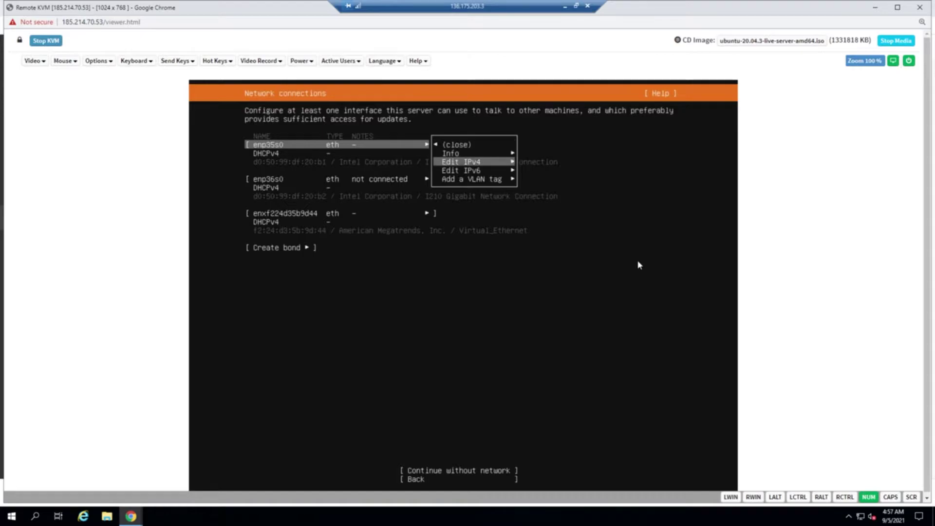
{"action": "key", "text": "Return"}
{"action": "key", "text": "Return"}
{"action": "key", "text": "Down"}
{"action": "key", "text": "Return"}
Save subnet 185.238.241.96/29, address 185.238.241.98, gateway 185.238.241.97, DNS 8.8.8.8, 8.8.4.4.
{"action": "key", "text": "Tab"}
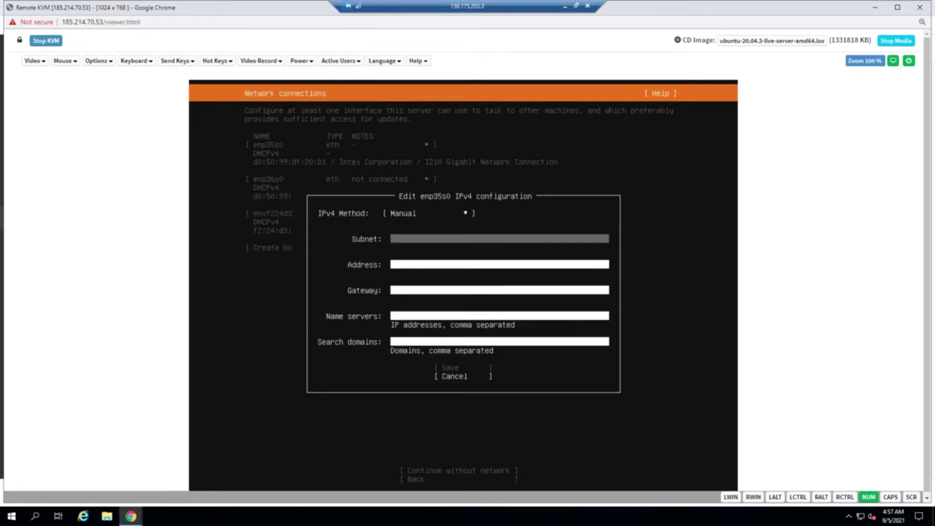
{"action": "key", "text": "Tab"}
{"action": "key", "text": "Tab"}
{"action": "key", "text": "Tab"}
{"action": "key", "text": "Tab"}
{"action": "key", "text": "Tab"}
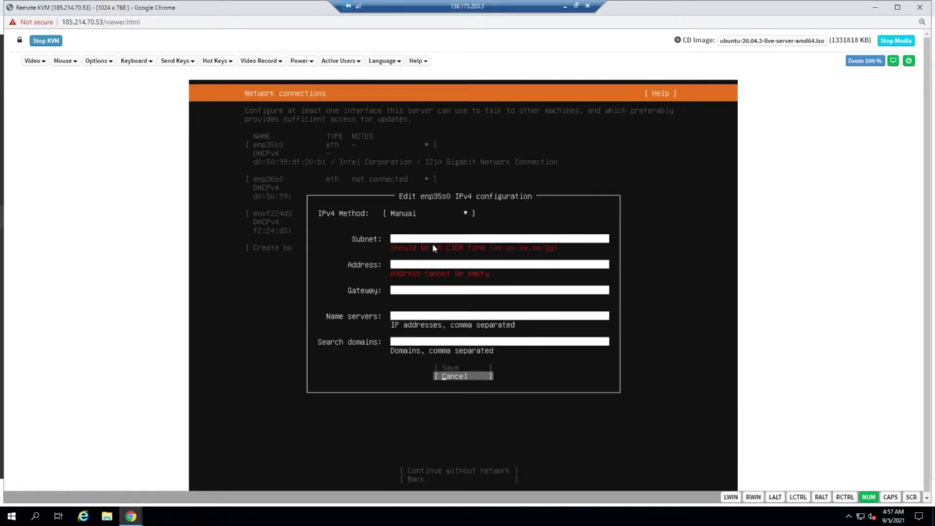
{"action": "key", "text": "shift+Tab"}
{"action": "key", "text": "shift+Tab"}
{"action": "key", "text": "shift+Tab"}
{"action": "key", "text": "shift+Tab"}
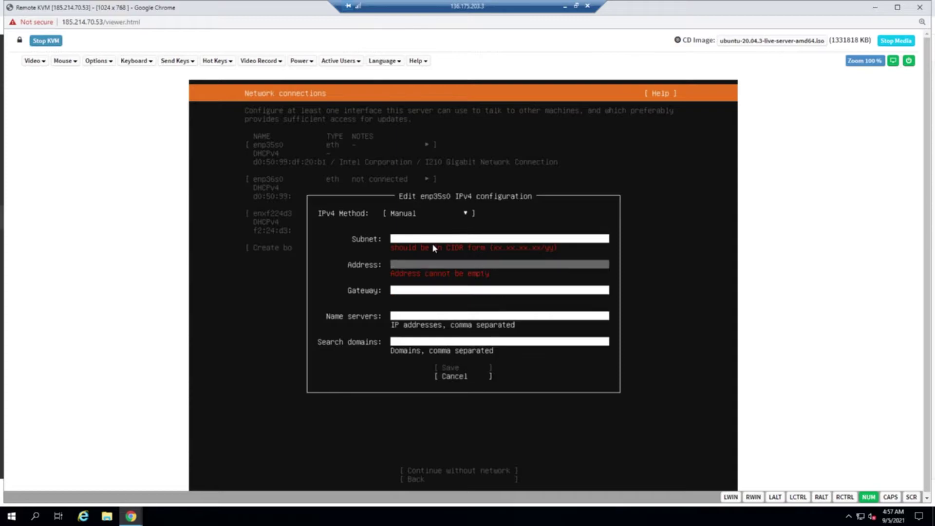
{"action": "key", "text": "shift+Tab"}
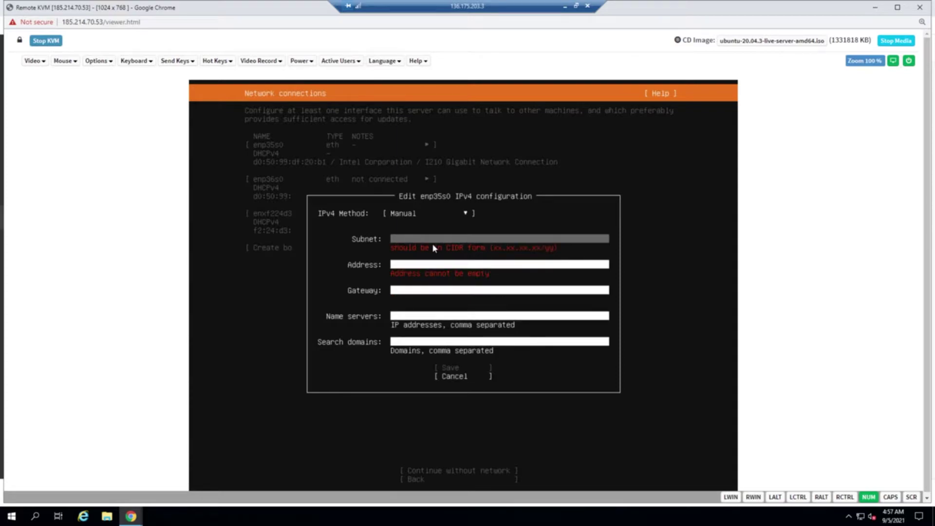
{"action": "type", "text": "185.238.241.96/29"}
{"action": "key", "text": "Tab"}
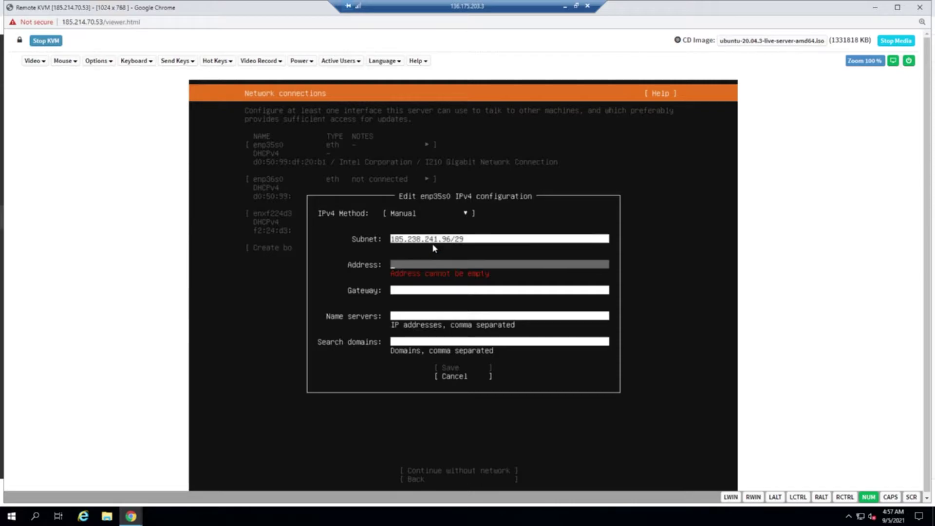
{"action": "type", "text": "185.238.241.98"}
{"action": "key", "text": "Tab"}
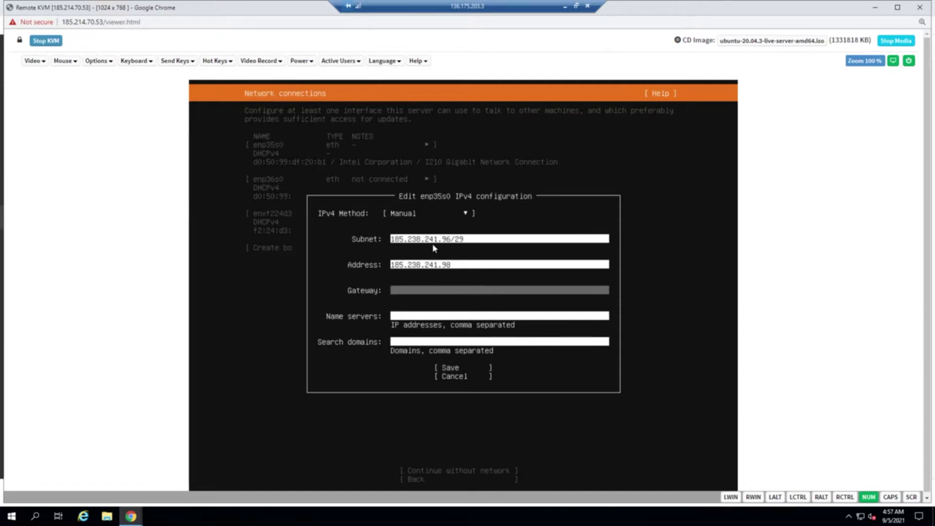
{"action": "type", "text": "185.238.241.97"}
{"action": "key", "text": "Tab"}
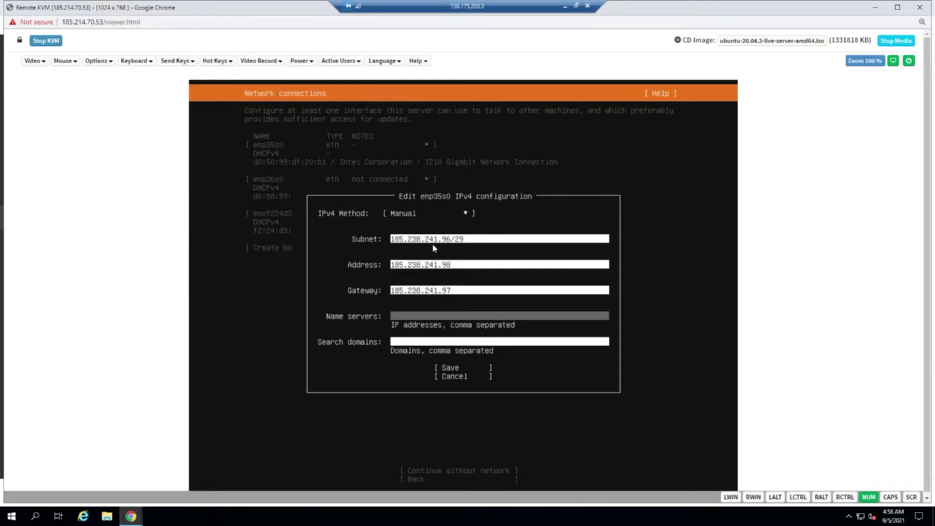
{"action": "type", "text": "8.8.8.8, 8.8.4.4"}
{"action": "key", "text": "Tab"}
{"action": "key", "text": "Tab"}
{"action": "key", "text": "Return"}
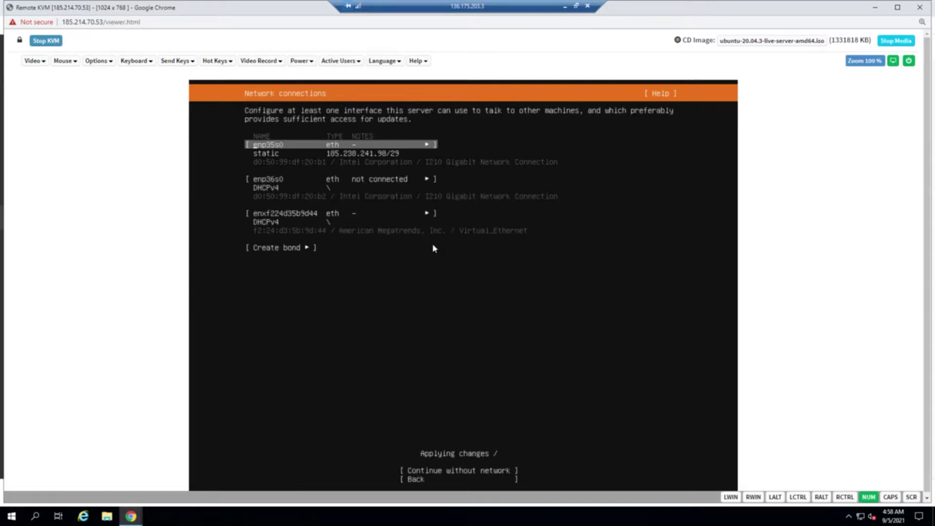
Finish the network step and continue past the proxy screen with no proxy.
{"action": "key", "text": "Down"}
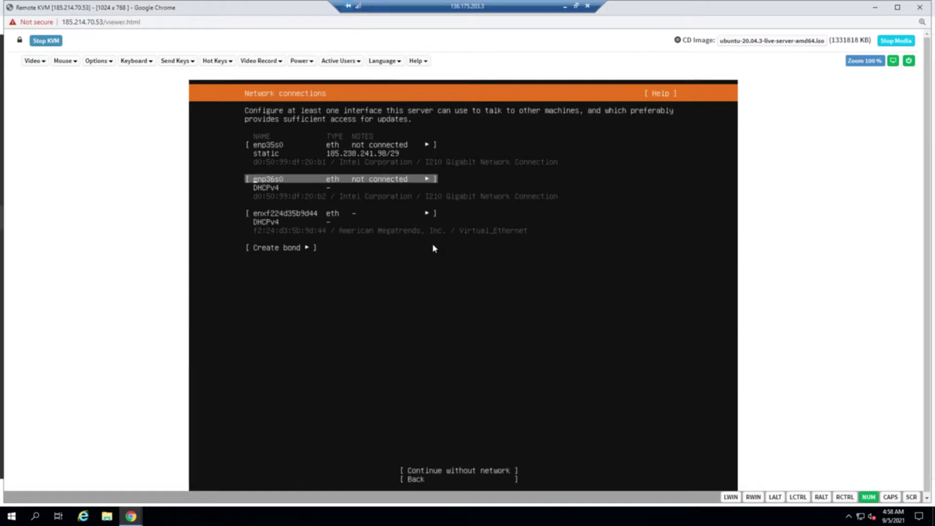
{"action": "key", "text": "Down"}
{"action": "key", "text": "Down"}
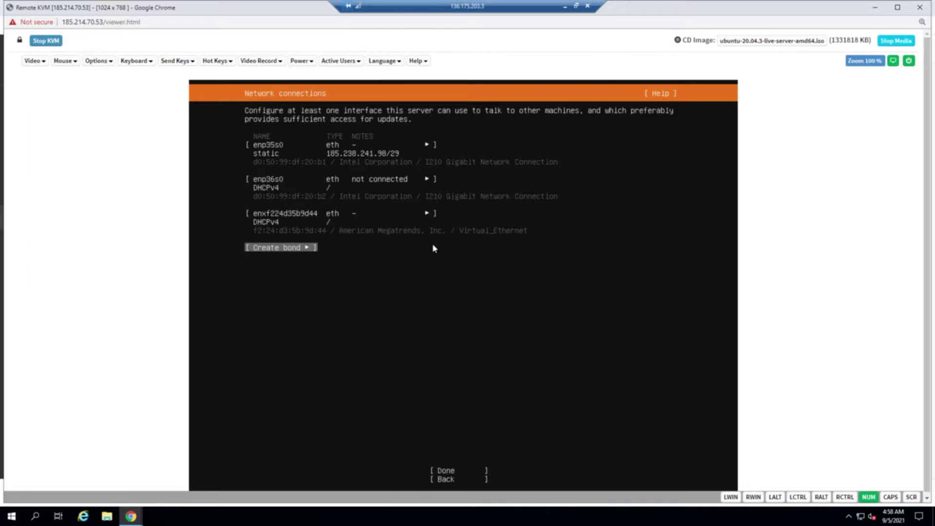
{"action": "key", "text": "Down"}
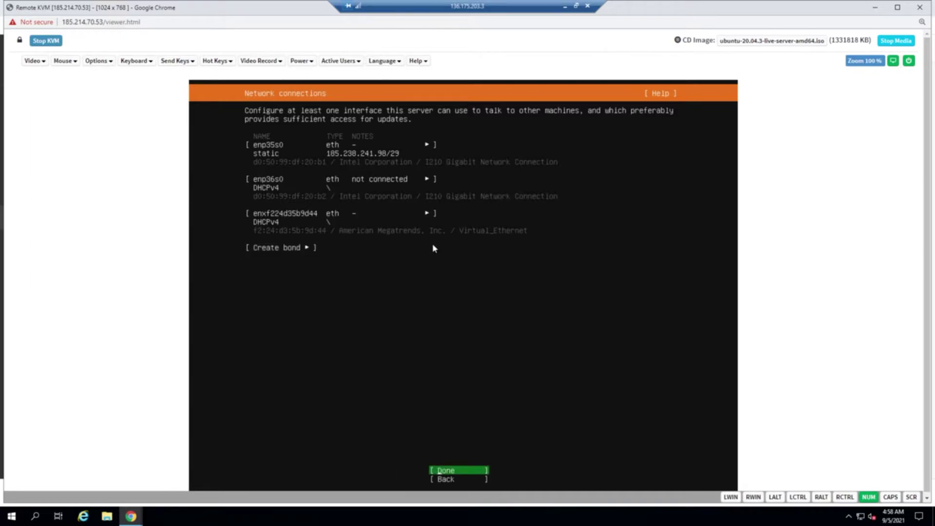
{"action": "key", "text": "Return"}
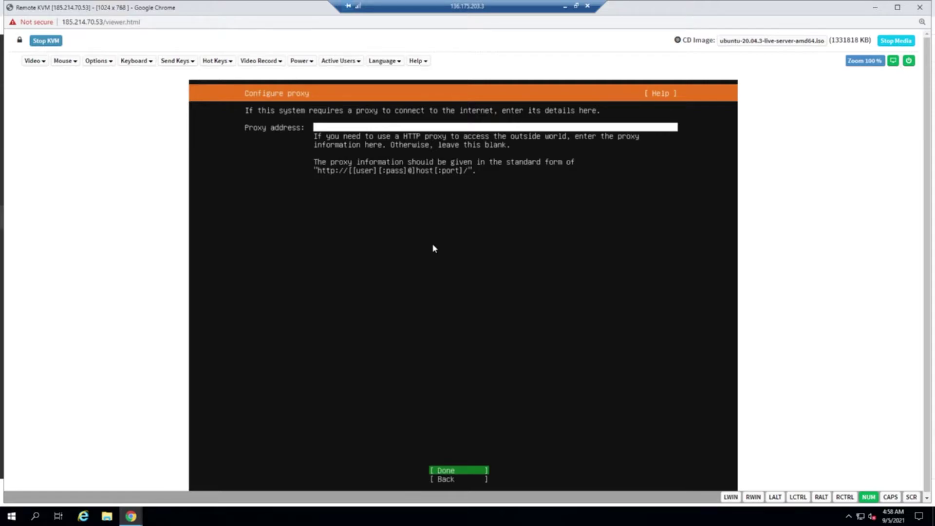
{"action": "key", "text": "Return"}
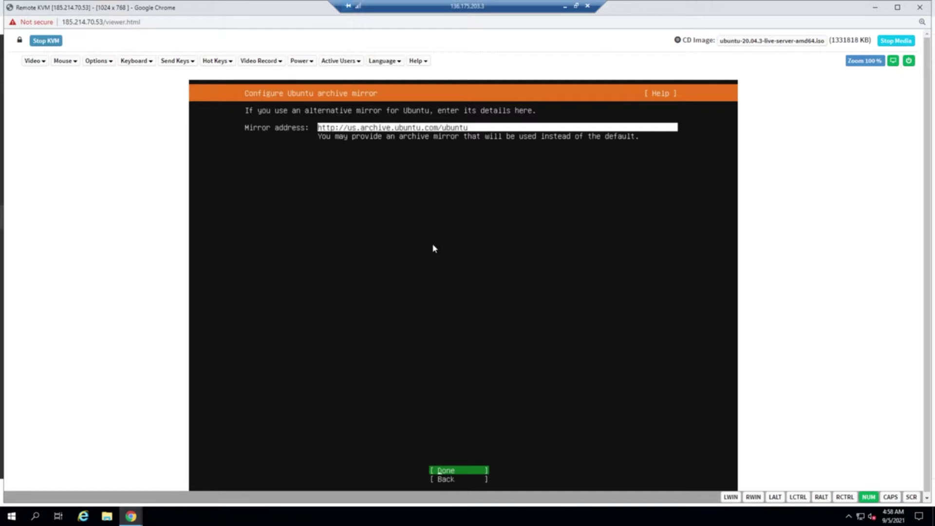
Accept the default archive mirror and select Custom storage layout.
{"action": "key", "text": "Return"}
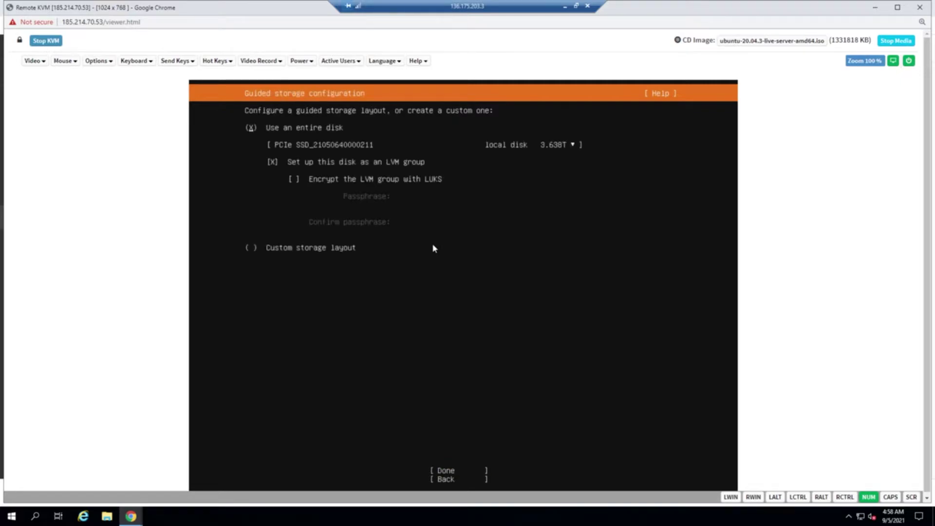
{"action": "key", "text": "Tab"}
{"action": "key", "text": "Tab"}
{"action": "key", "text": "space"}
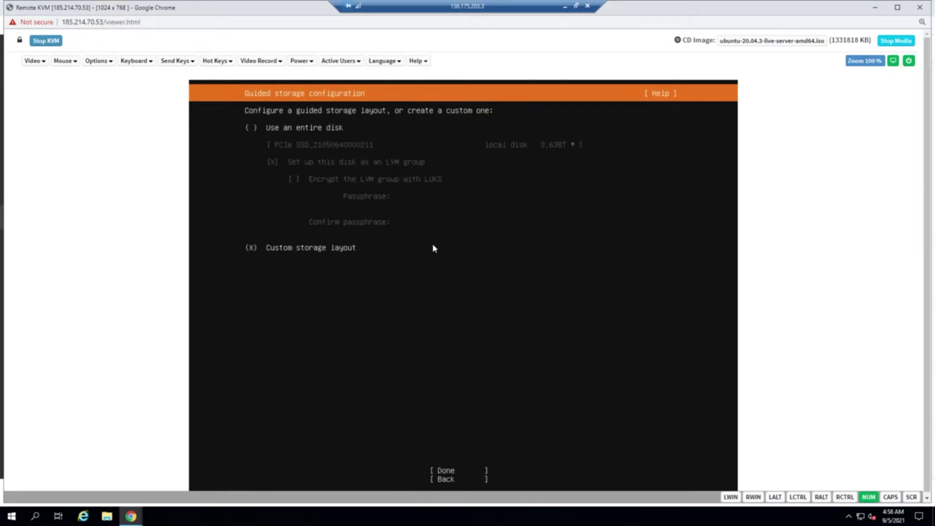
{"action": "key", "text": "Tab"}
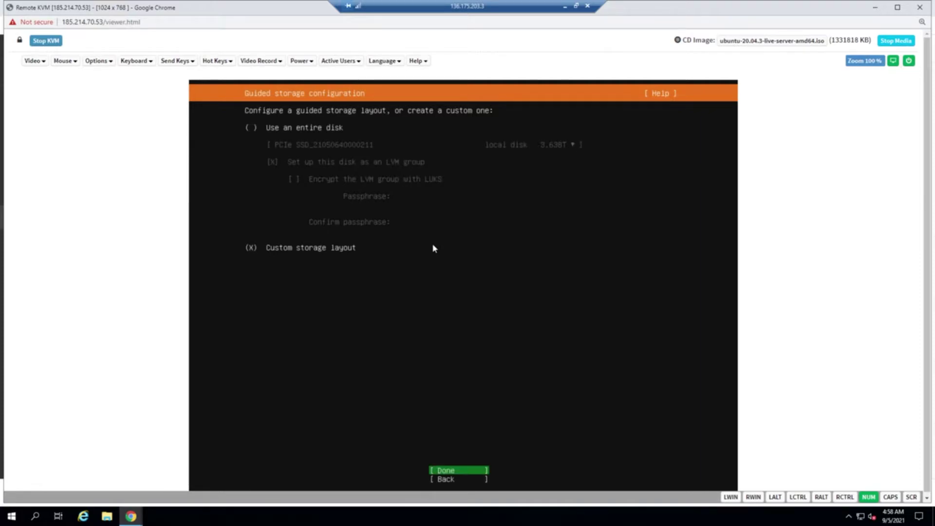
{"action": "key", "text": "Return"}
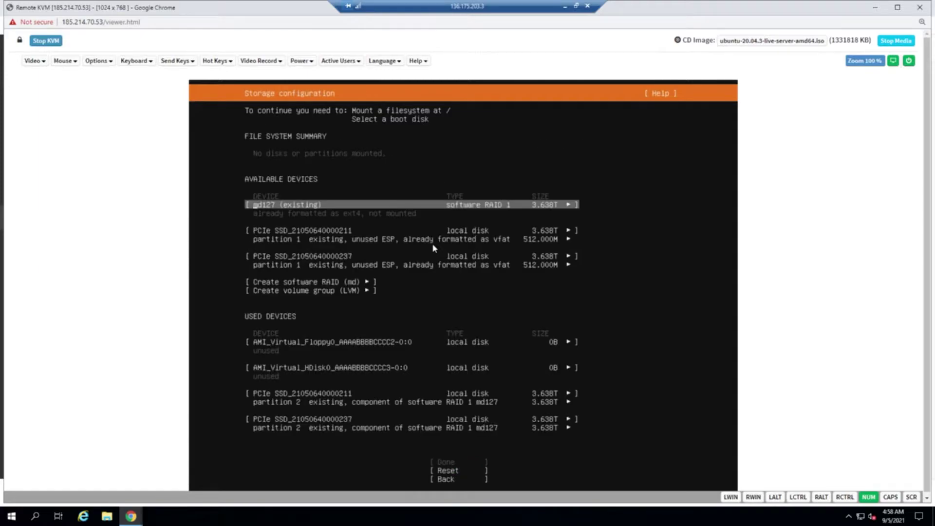
Delete the existing md127 RAID 1 array and confirm.
{"action": "key", "text": "Down"}
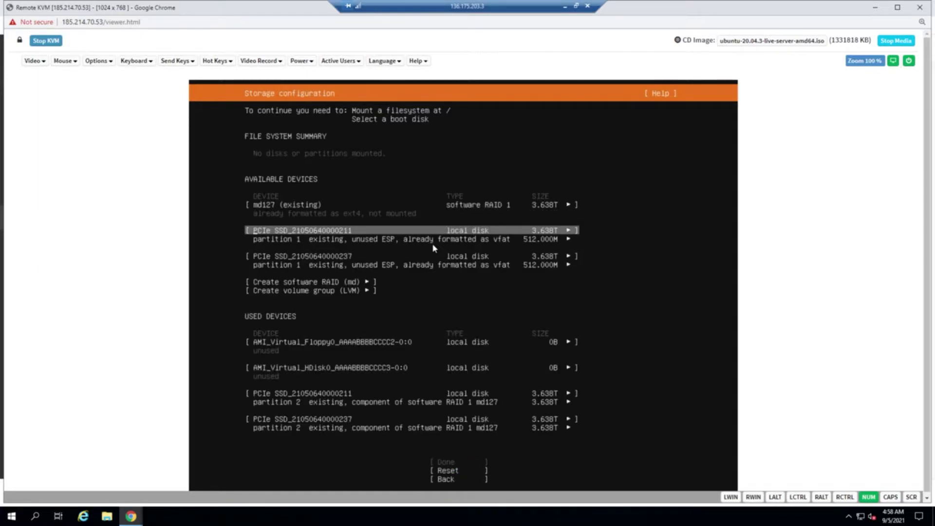
{"action": "key", "text": "Up"}
{"action": "key", "text": "Up"}
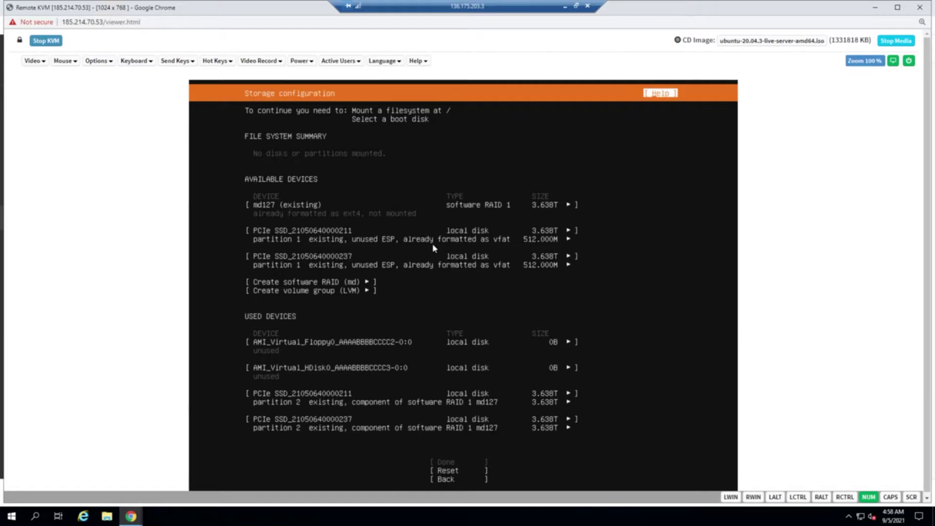
{"action": "key", "text": "Down"}
{"action": "key", "text": "Return"}
{"action": "key", "text": "Down"}
{"action": "key", "text": "Down"}
{"action": "key", "text": "Down"}
{"action": "key", "text": "Return"}
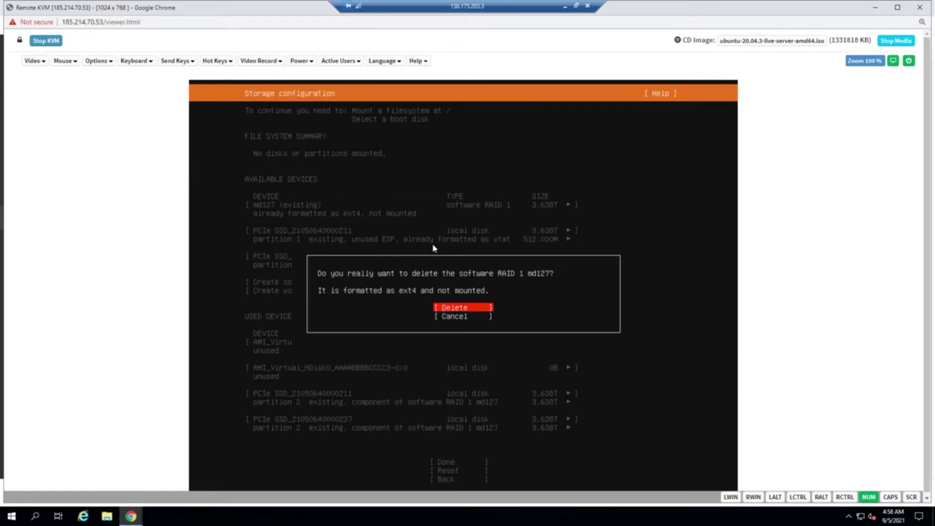
{"action": "key", "text": "Return"}
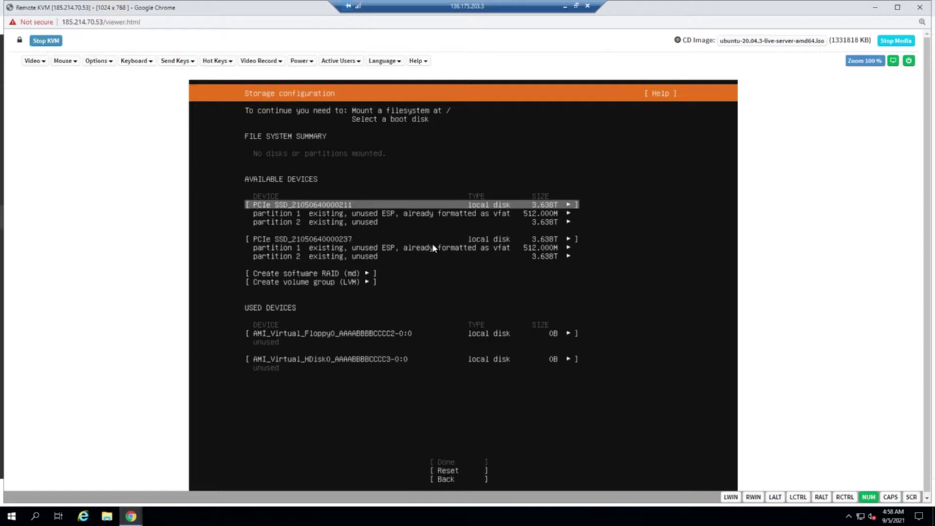
Reformat both 3.638T PCIe SSDs, removing all their partitions.
{"action": "key", "text": "Return"}
{"action": "key", "text": "Down"}
{"action": "key", "text": "Down"}
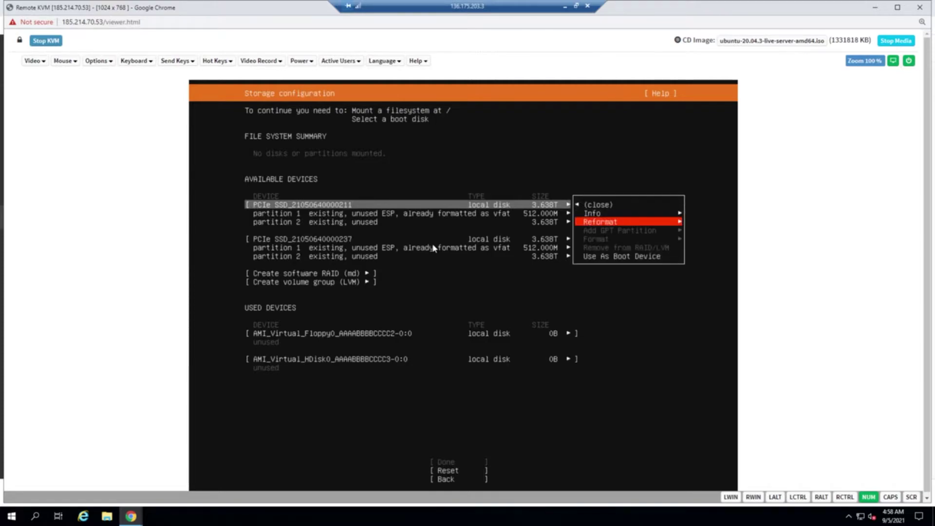
{"action": "key", "text": "Return"}
{"action": "key", "text": "Return"}
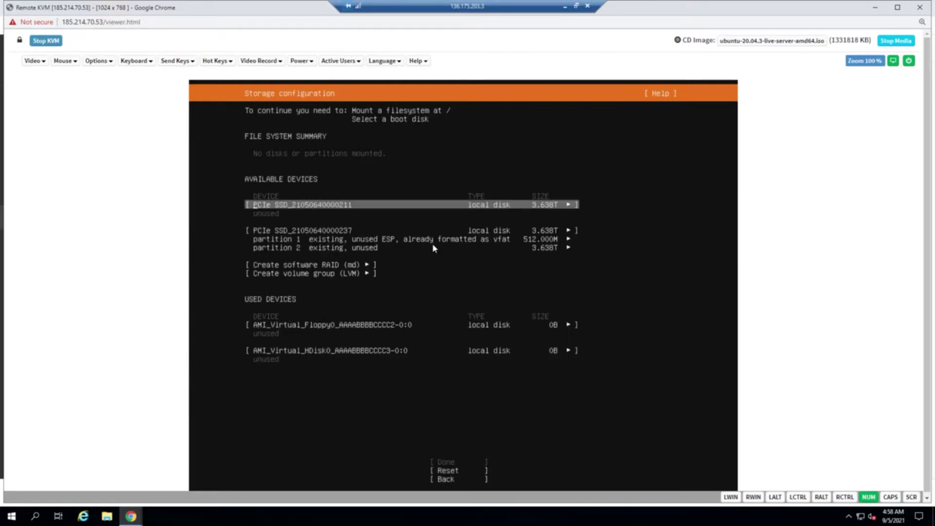
{"action": "key", "text": "Down"}
{"action": "key", "text": "Return"}
{"action": "key", "text": "Down"}
{"action": "key", "text": "Down"}
{"action": "key", "text": "Return"}
{"action": "key", "text": "Return"}
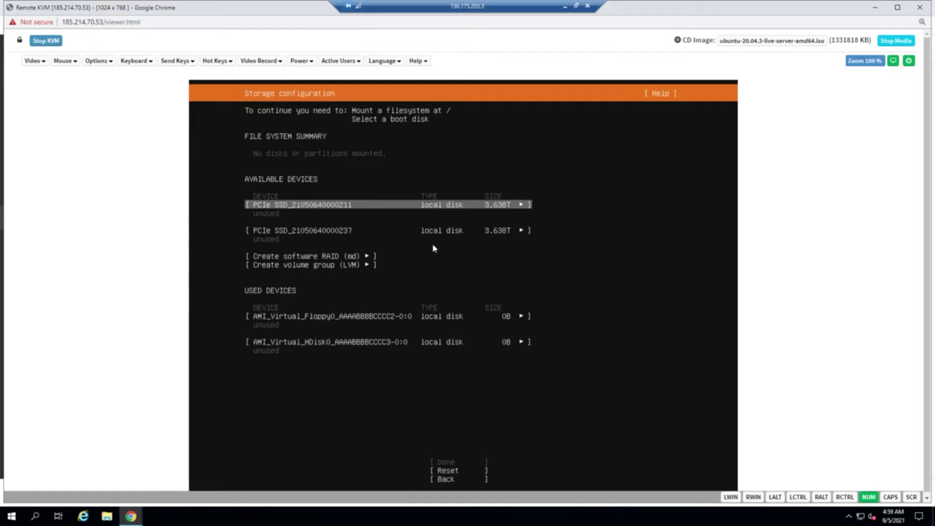
{"action": "key", "text": "Down"}
{"action": "key", "text": "Up"}
Make the first PCIe SSD (0211) the boot device.
{"action": "key", "text": "Return"}
{"action": "key", "text": "Down"}
{"action": "key", "text": "Down"}
{"action": "key", "text": "Down"}
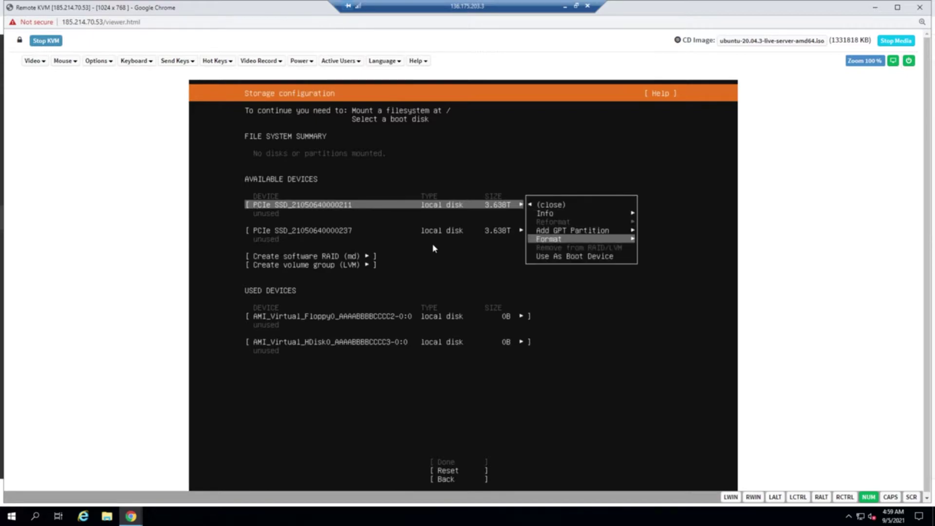
{"action": "key", "text": "Down"}
{"action": "key", "text": "Return"}
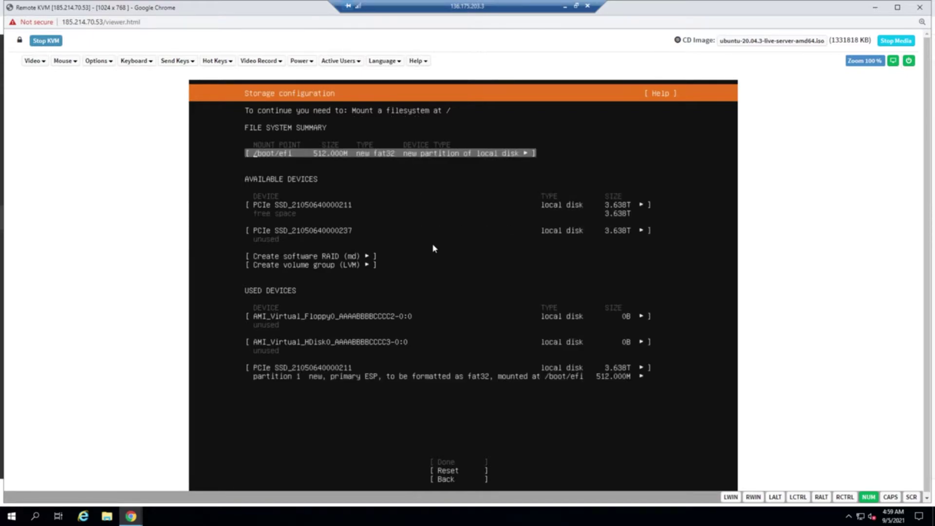
Add the second PCIe SSD (0237) as another boot device.
{"action": "key", "text": "Down"}
{"action": "key", "text": "Down"}
{"action": "key", "text": "Down"}
{"action": "key", "text": "Up"}
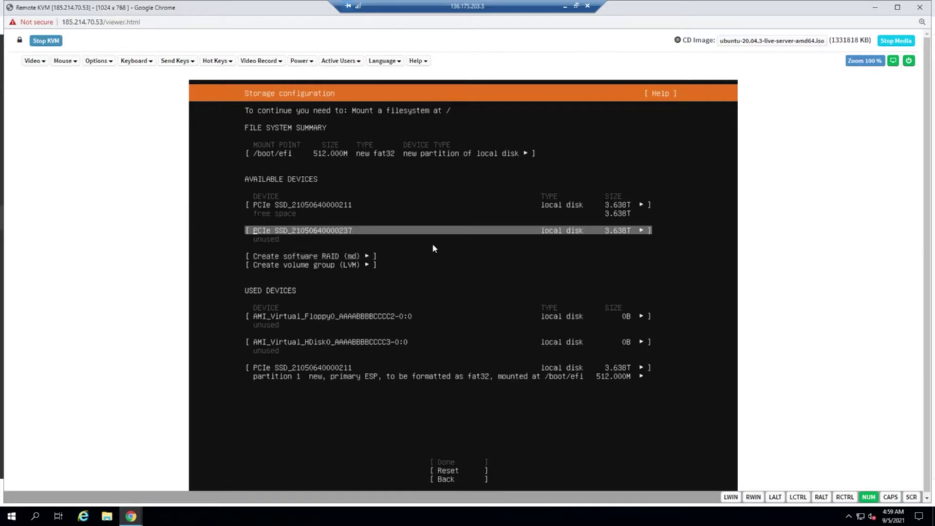
{"action": "key", "text": "Return"}
{"action": "key", "text": "Down"}
{"action": "key", "text": "Down"}
{"action": "key", "text": "Down"}
{"action": "key", "text": "Down"}
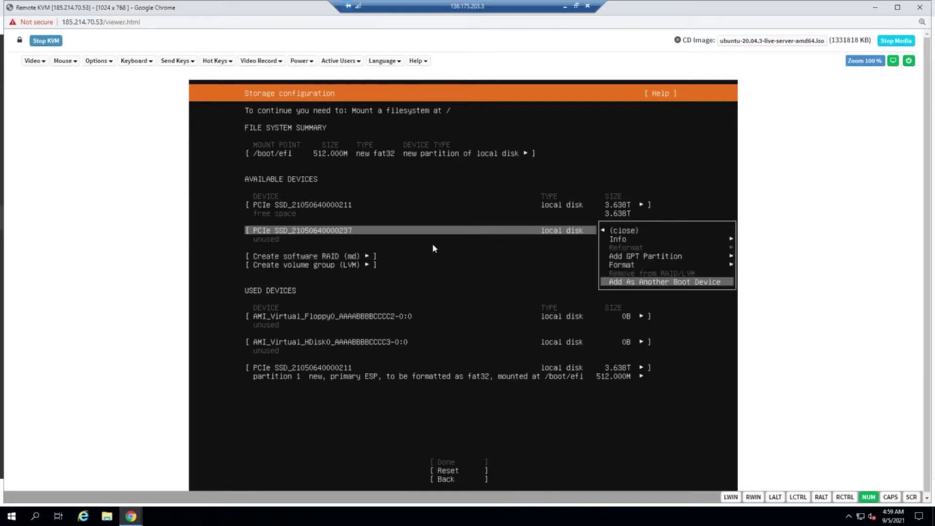
{"action": "key", "text": "Return"}
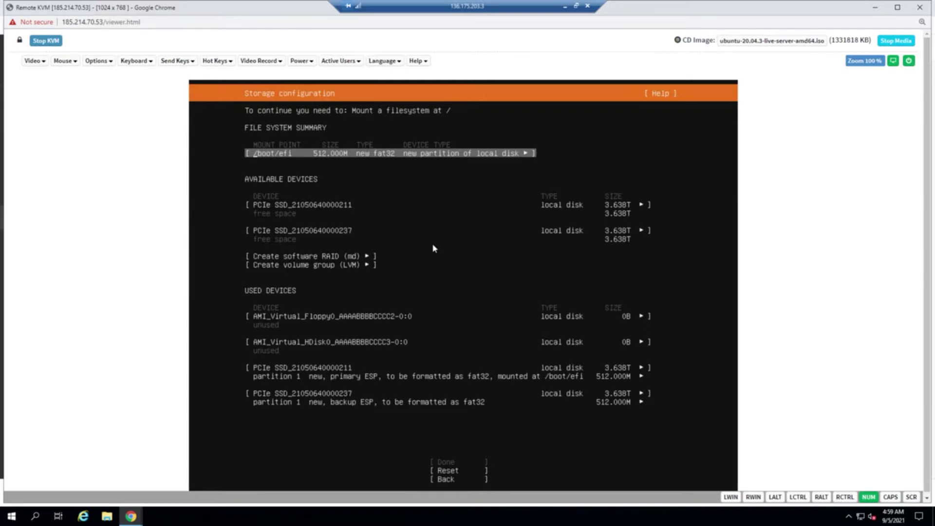
Bring up the first PCIe SSD's action menu again.
{"action": "key", "text": "Down"}
{"action": "key", "text": "Down"}
{"action": "key", "text": "Up"}
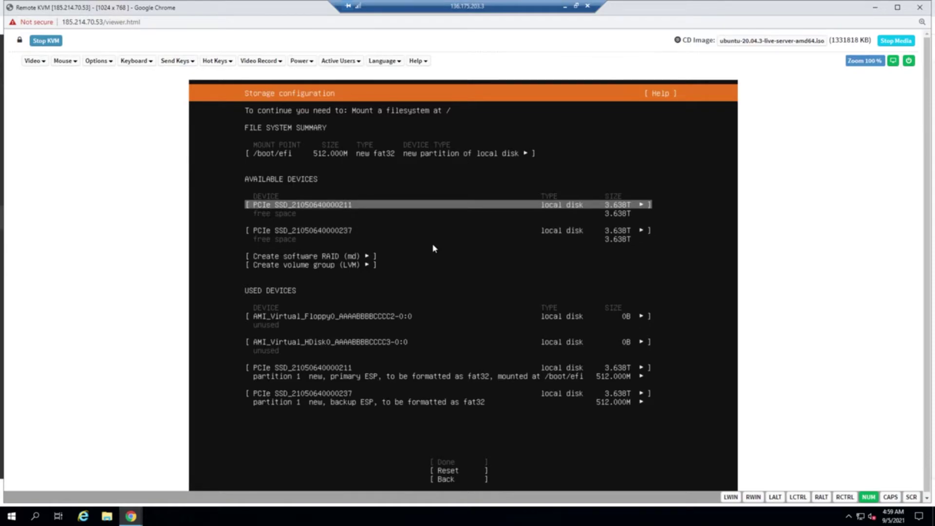
{"action": "key", "text": "Down"}
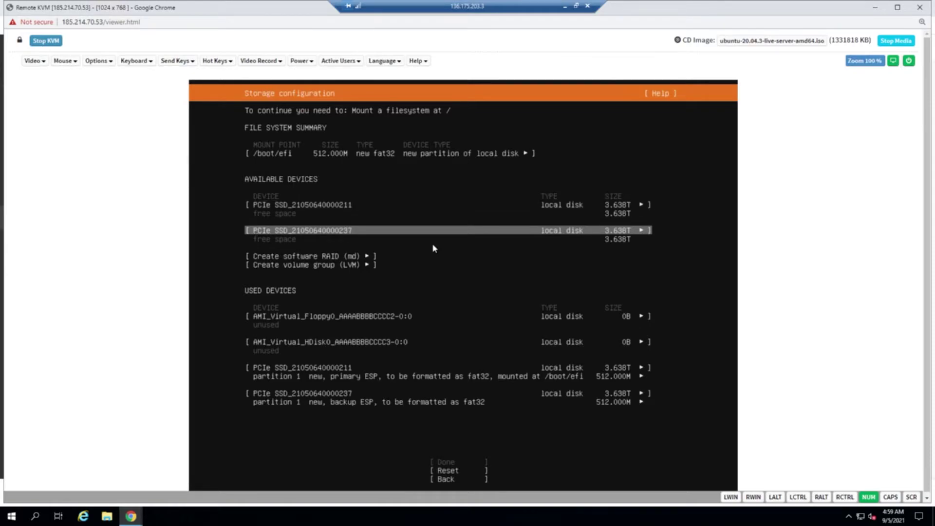
{"action": "key", "text": "Up"}
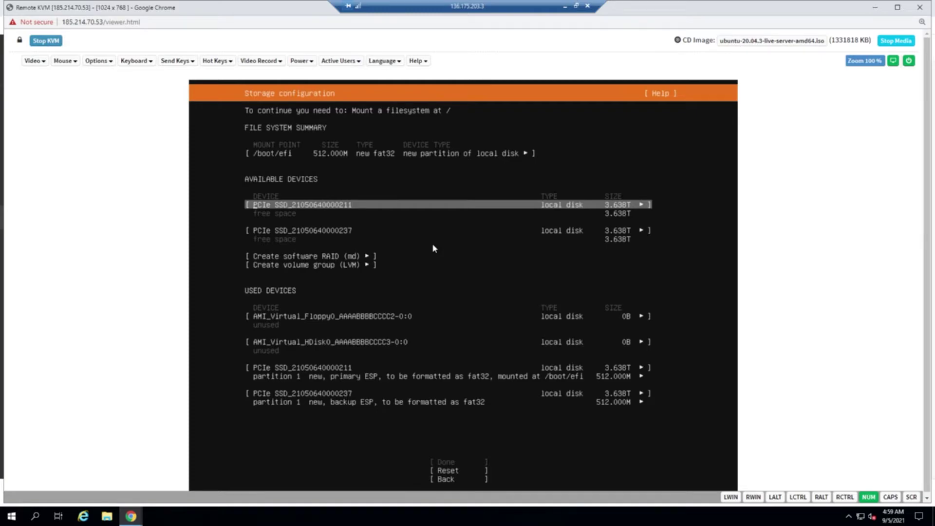
{"action": "key", "text": "Return"}
Add an unformatted GPT partition filling the remaining 3.638T to PCIe SSD 0211.
{"action": "key", "text": "Down"}
{"action": "key", "text": "Down"}
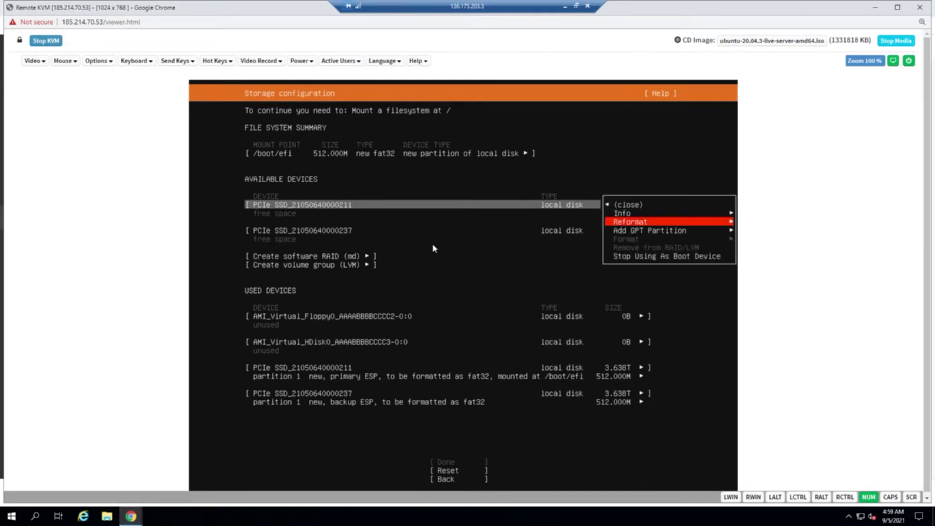
{"action": "key", "text": "Down"}
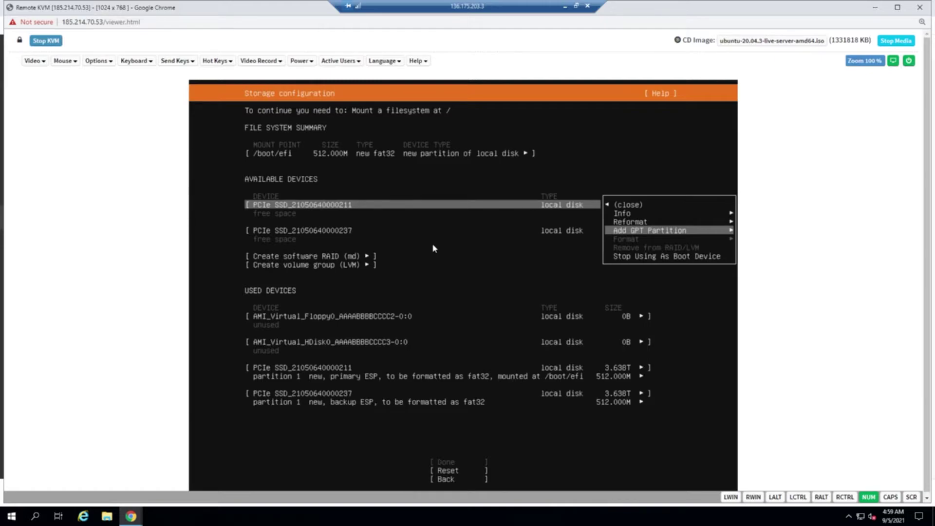
{"action": "key", "text": "Return"}
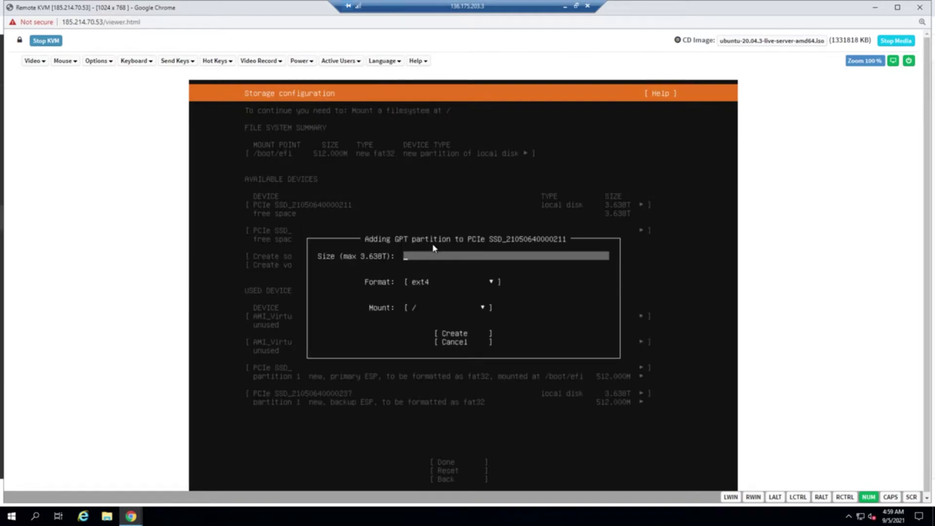
{"action": "key", "text": "Tab"}
{"action": "key", "text": "Return"}
{"action": "key", "text": "Down"}
{"action": "key", "text": "Down"}
{"action": "key", "text": "Down"}
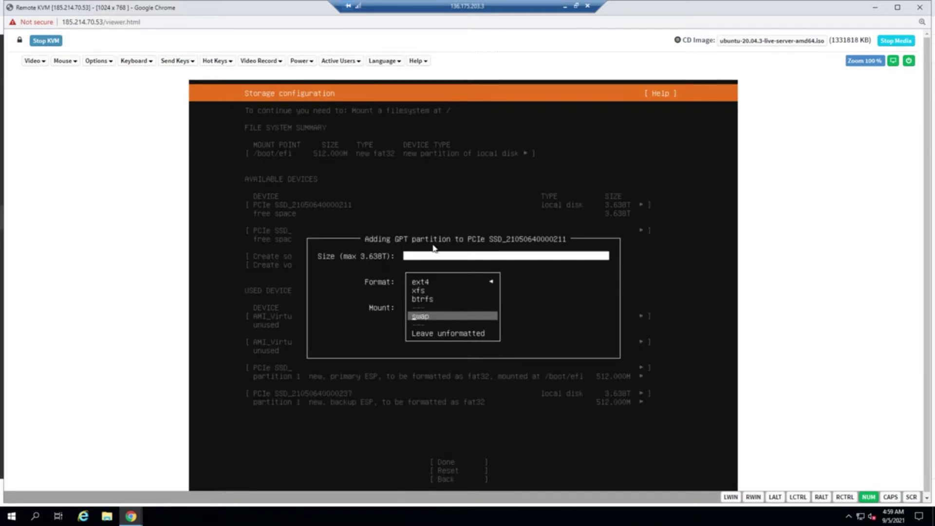
{"action": "key", "text": "Down"}
{"action": "key", "text": "Return"}
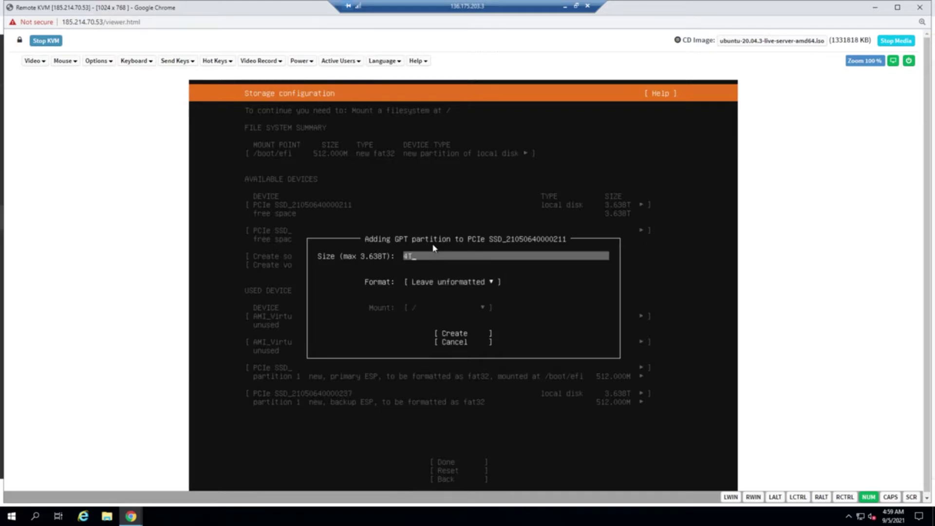
{"action": "key", "text": "Tab"}
{"action": "key", "text": "Tab"}
{"action": "key", "text": "Return"}
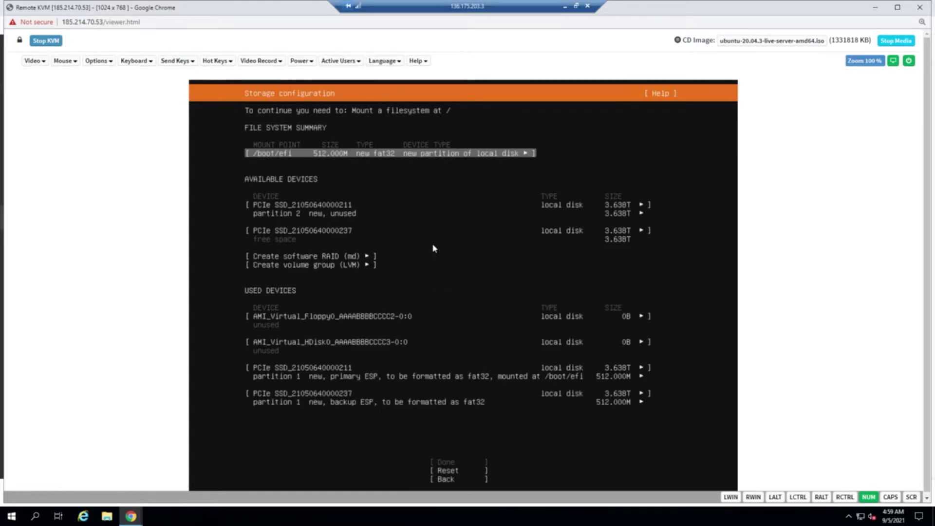
Add a matching unformatted partition, size 4T capped at 3.638T, to SSD 0237.
{"action": "key", "text": "Down"}
{"action": "key", "text": "Down"}
{"action": "key", "text": "Down"}
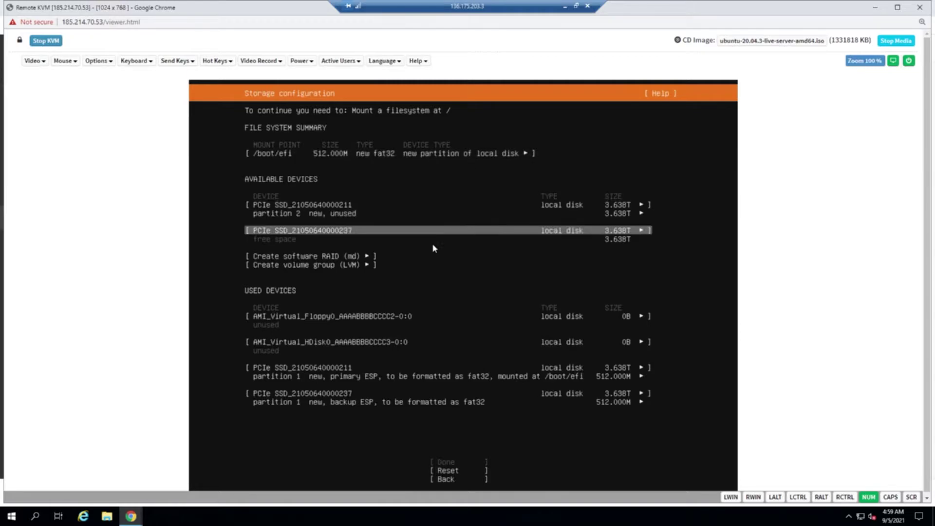
{"action": "key", "text": "Return"}
{"action": "key", "text": "Down"}
{"action": "key", "text": "Down"}
{"action": "key", "text": "Down"}
{"action": "key", "text": "Return"}
{"action": "key", "text": "Down"}
{"action": "key", "text": "Down"}
{"action": "key", "text": "Up"}
{"action": "key", "text": "Return"}
{"action": "key", "text": "Down"}
{"action": "key", "text": "Down"}
{"action": "key", "text": "Down"}
{"action": "key", "text": "Down"}
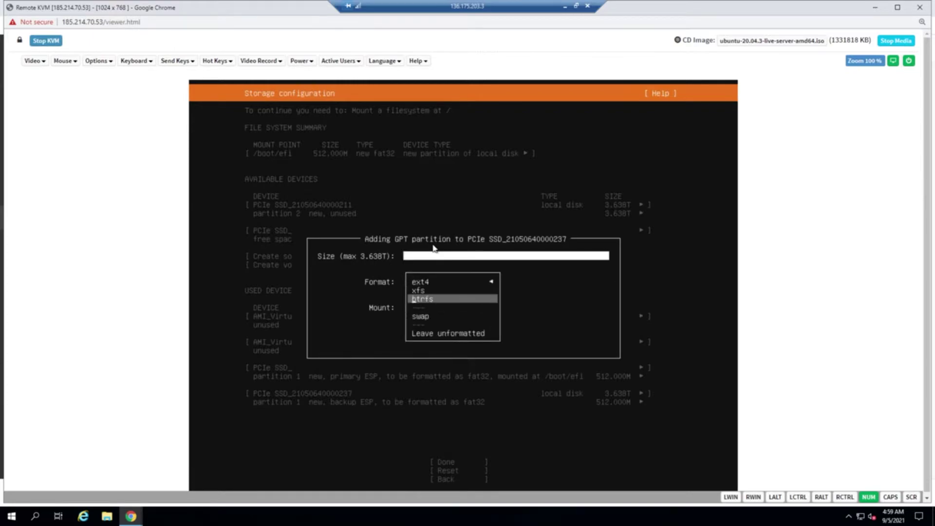
{"action": "key", "text": "Return"}
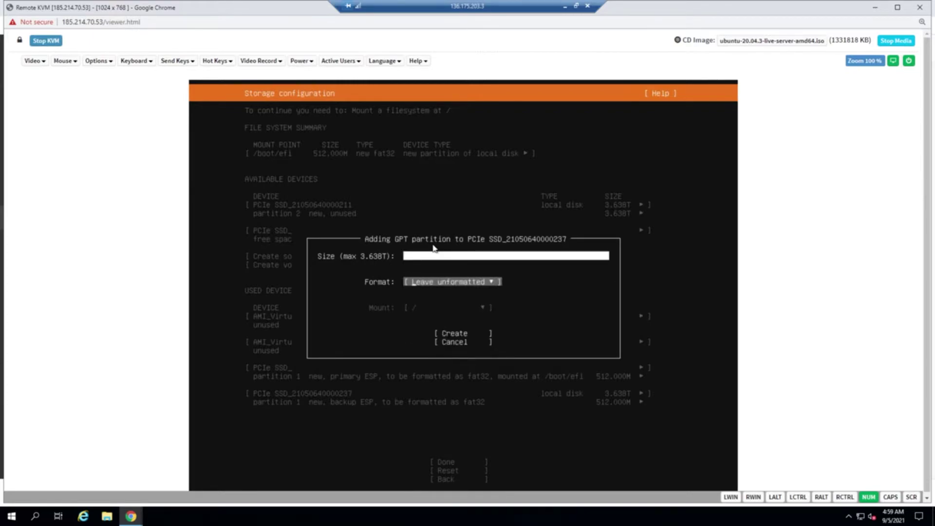
{"action": "type", "text": "4T"}
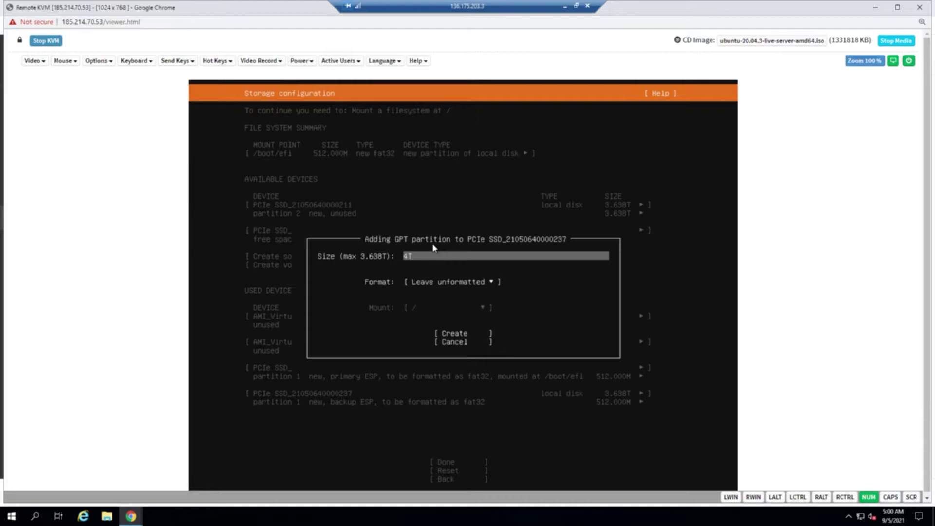
{"action": "key", "text": "Tab"}
{"action": "key", "text": "Tab"}
{"action": "key", "text": "Return"}
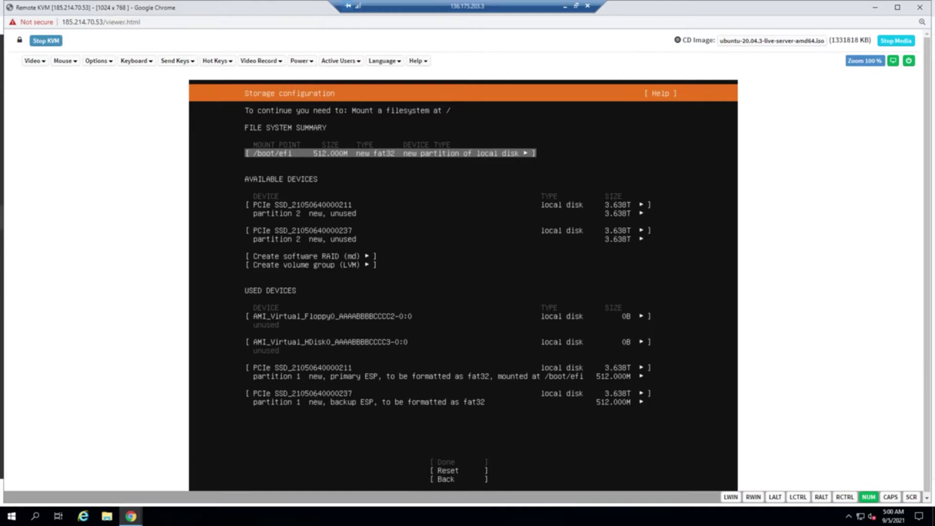
Create RAID 1 device md0 from partition 2 of both PCIe SSDs.
{"action": "key", "text": "Down"}
{"action": "key", "text": "Down"}
{"action": "key", "text": "Down"}
{"action": "key", "text": "Down"}
{"action": "key", "text": "Down"}
{"action": "key", "text": "Down"}
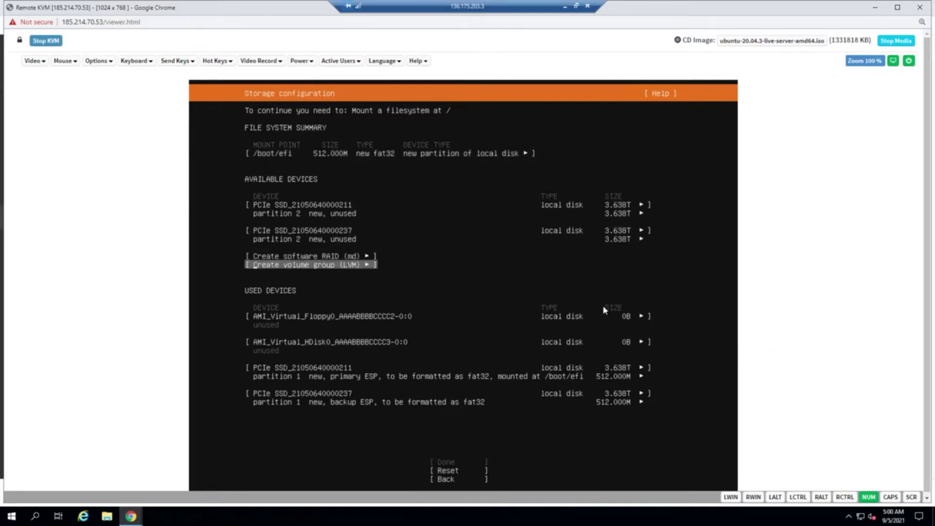
{"action": "key", "text": "Down"}
{"action": "key", "text": "Down"}
{"action": "key", "text": "Up"}
{"action": "key", "text": "Up"}
{"action": "key", "text": "Up"}
{"action": "key", "text": "Up"}
{"action": "key", "text": "Up"}
{"action": "key", "text": "Up"}
{"action": "key", "text": "Up"}
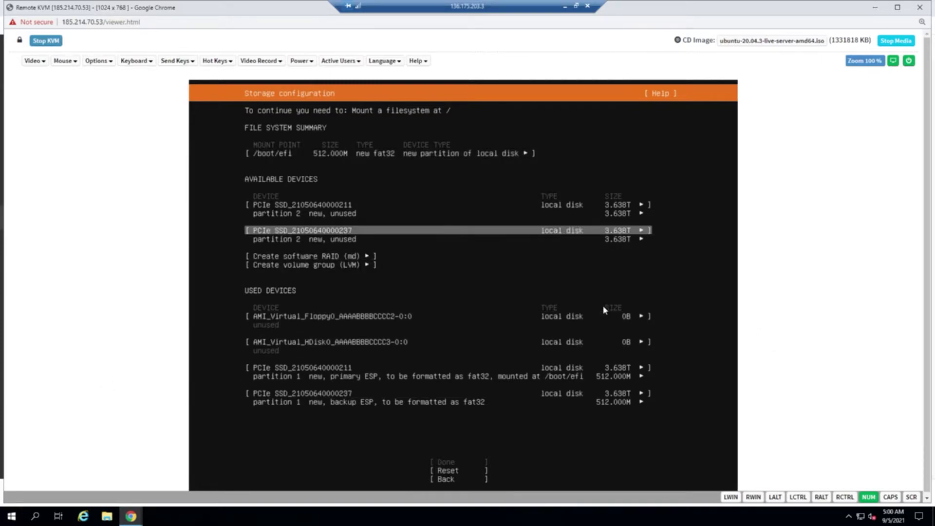
{"action": "key", "text": "Down"}
{"action": "key", "text": "Down"}
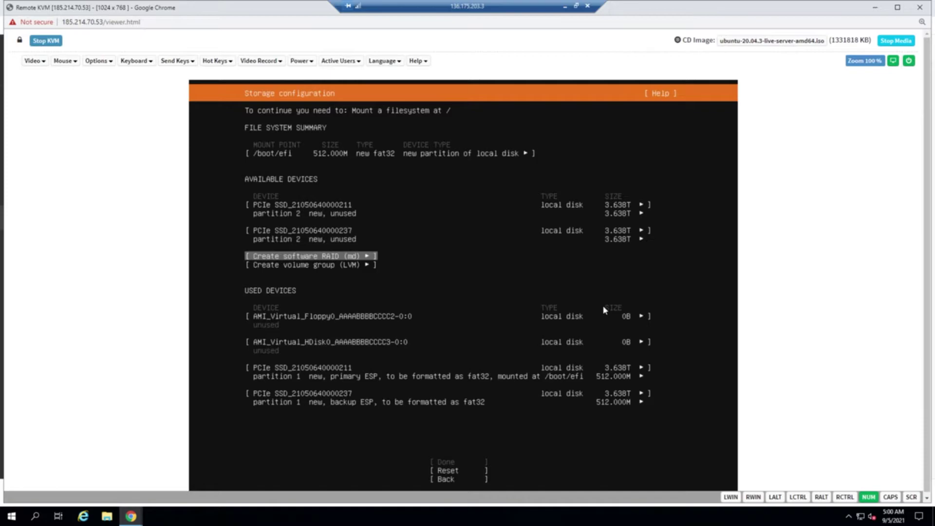
{"action": "key", "text": "Return"}
{"action": "key", "text": "Down"}
{"action": "key", "text": "Down"}
{"action": "key", "text": "Down"}
{"action": "key", "text": "Down"}
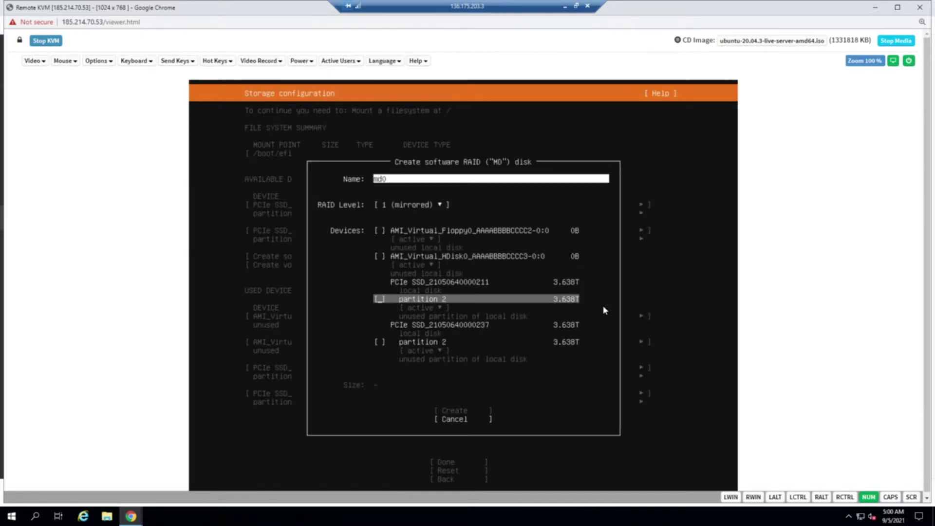
{"action": "key", "text": "space"}
{"action": "key", "text": "Down"}
{"action": "key", "text": "Down"}
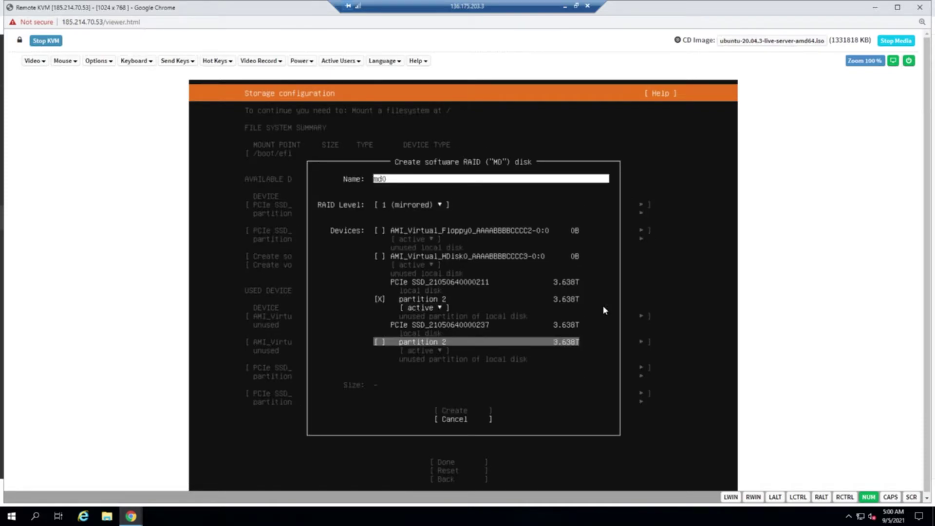
{"action": "key", "text": "space"}
{"action": "key", "text": "Down"}
{"action": "key", "text": "Down"}
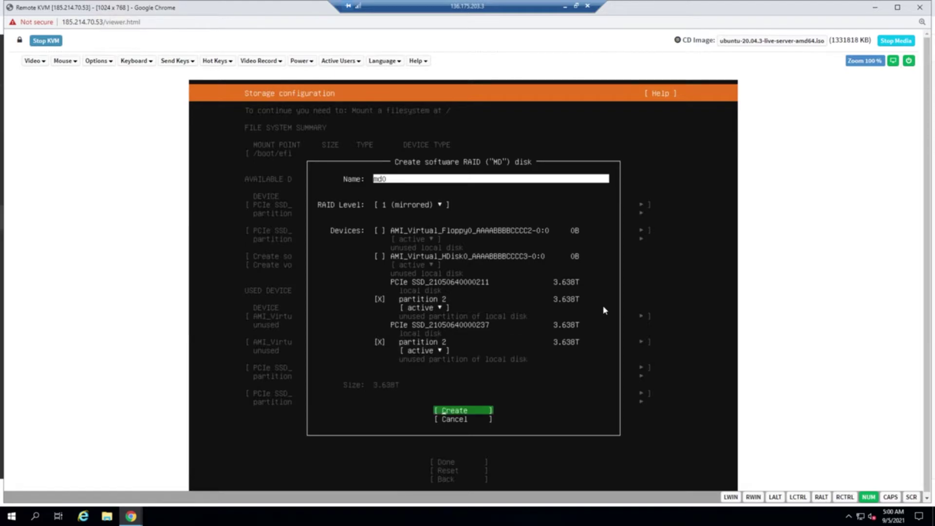
{"action": "key", "text": "Return"}
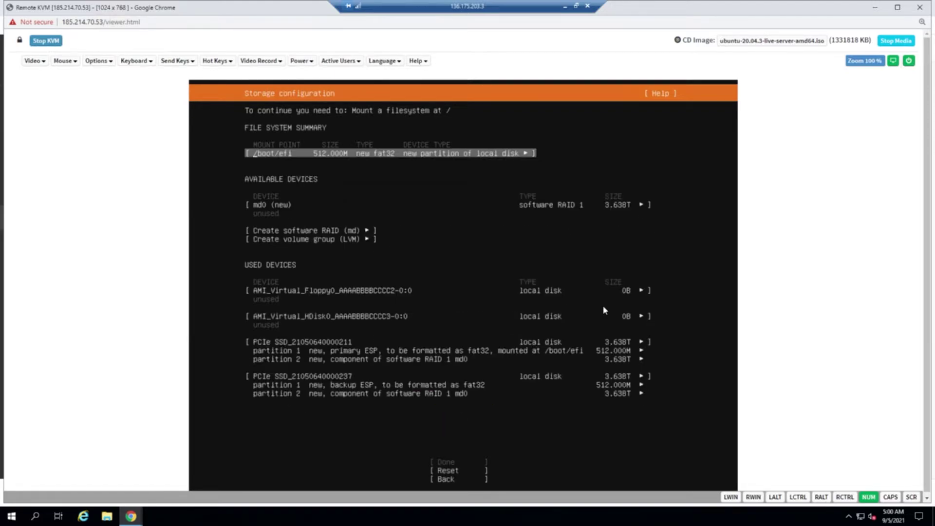
Start adding a GPT partition to md0, then cancel it.
{"action": "key", "text": "Down"}
{"action": "key", "text": "Down"}
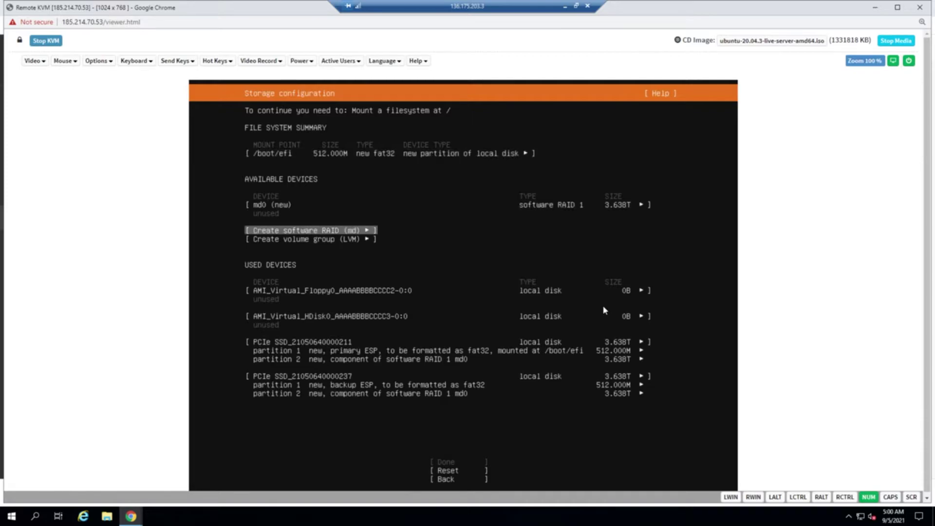
{"action": "key", "text": "Up"}
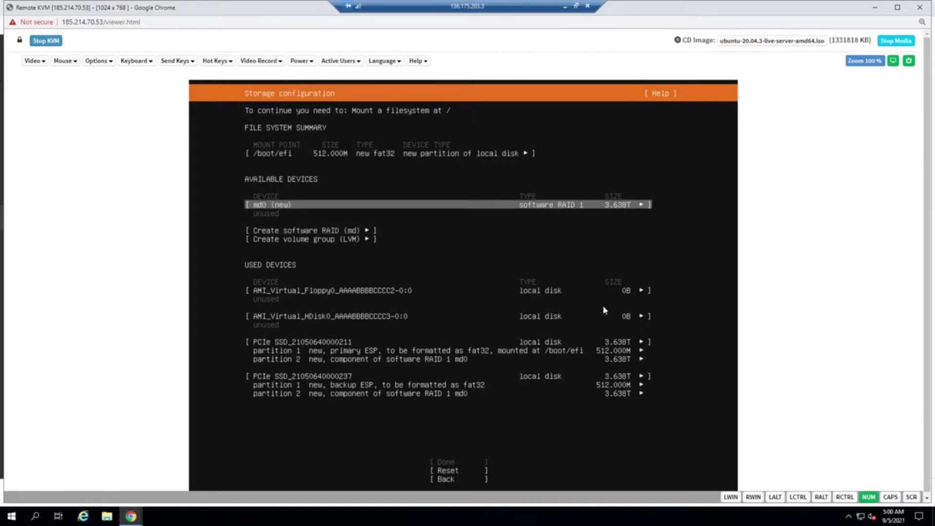
{"action": "key", "text": "Return"}
{"action": "key", "text": "Down"}
{"action": "key", "text": "Down"}
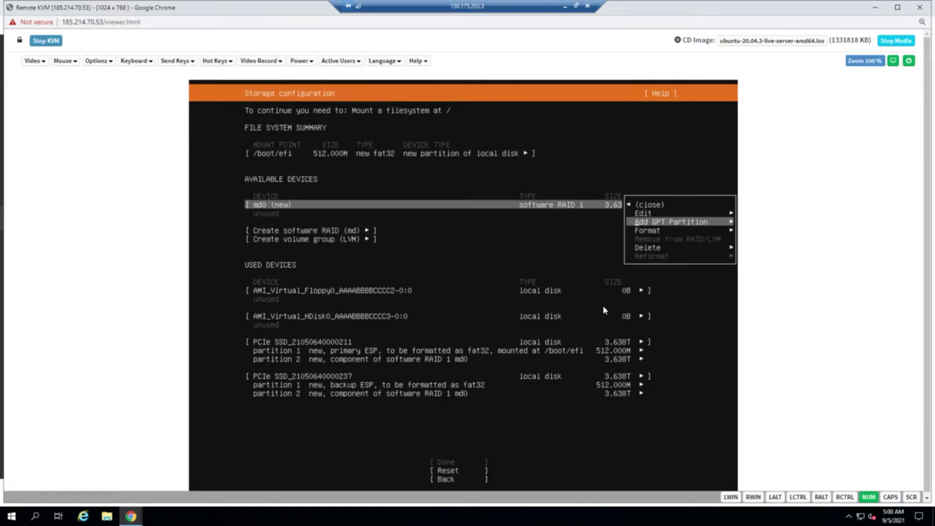
{"action": "key", "text": "Return"}
{"action": "key", "text": "Escape"}
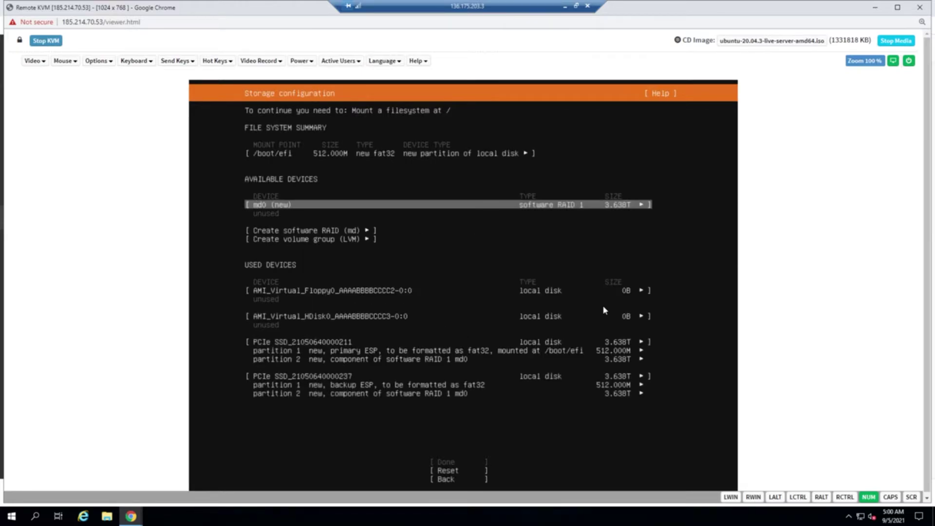
Format md0 as ext4 mounted at /.
{"action": "key", "text": "Up"}
{"action": "key", "text": "Down"}
{"action": "key", "text": "Return"}
{"action": "key", "text": "Down"}
{"action": "key", "text": "Down"}
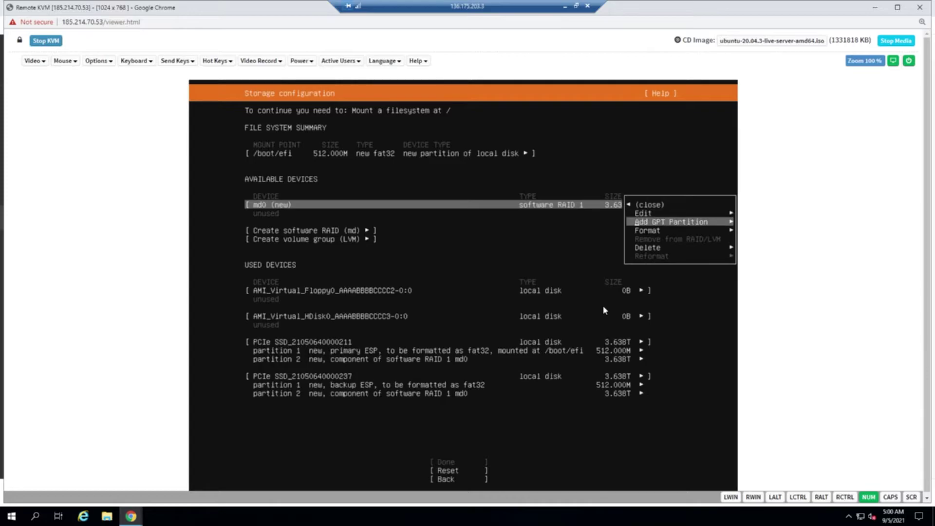
{"action": "key", "text": "Down"}
{"action": "key", "text": "Return"}
{"action": "key", "text": "Down"}
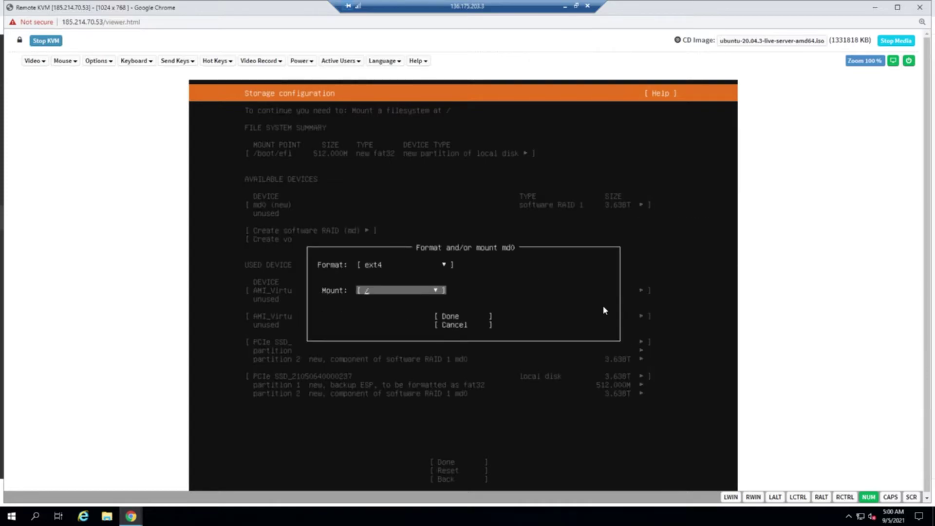
{"action": "key", "text": "Down"}
{"action": "key", "text": "Return"}
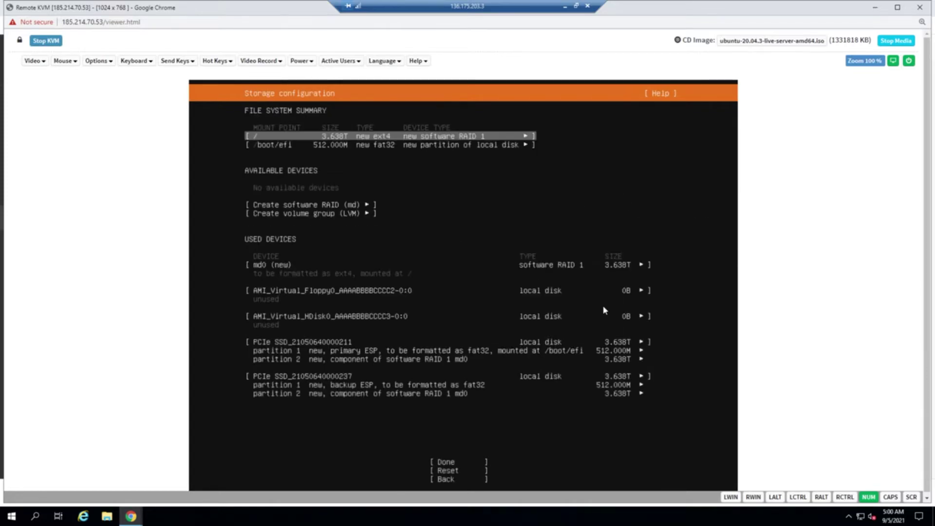
Finish the storage layout and confirm the destructive install with Continue.
{"action": "key", "text": "Down"}
{"action": "key", "text": "Down"}
{"action": "key", "text": "Down"}
{"action": "key", "text": "Down"}
{"action": "key", "text": "Down"}
{"action": "key", "text": "Down"}
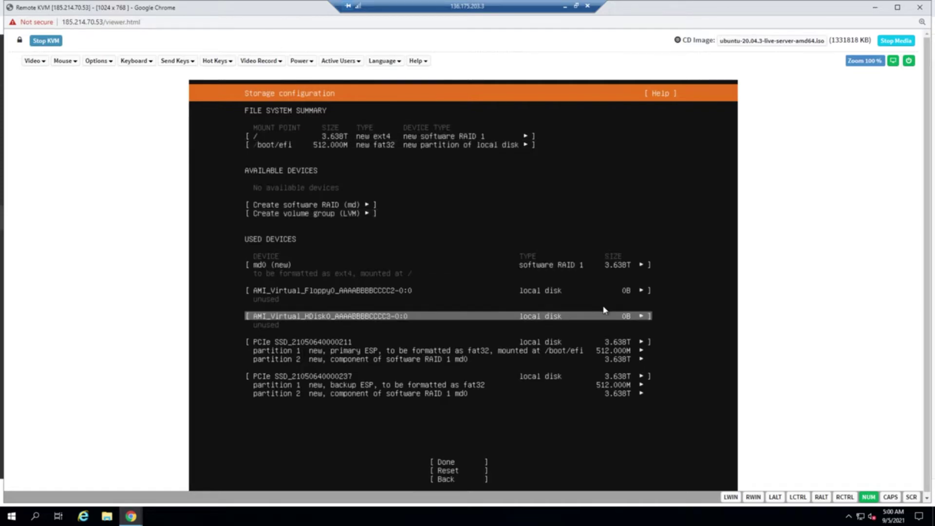
{"action": "key", "text": "Down"}
{"action": "key", "text": "Down"}
{"action": "key", "text": "Down"}
{"action": "key", "text": "Down"}
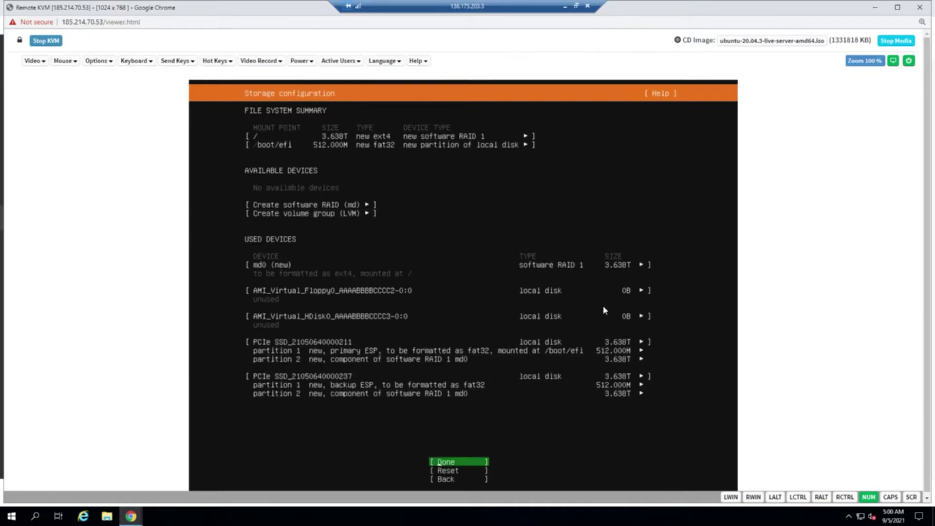
{"action": "key", "text": "Return"}
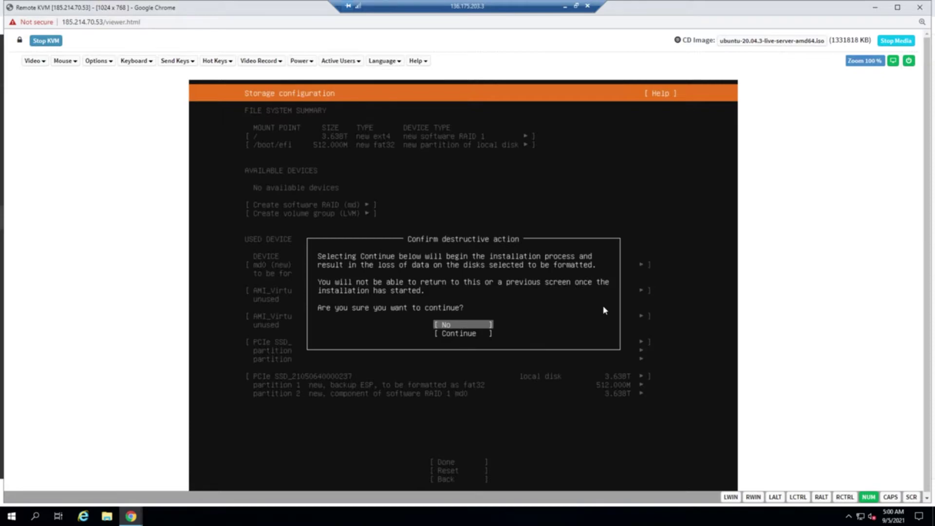
{"action": "key", "text": "Down"}
{"action": "key", "text": "Return"}
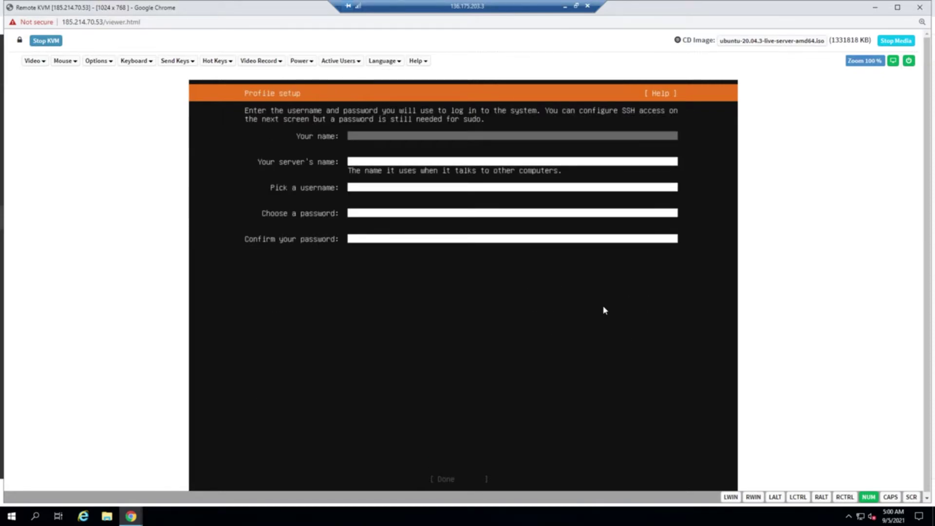
Enter name and server name 'ubuntu', set and confirm the password, and tick Install OpenSSH server.
{"action": "type", "text": "ubuntu"}
{"action": "key", "text": "Tab"}
{"action": "type", "text": "u"}
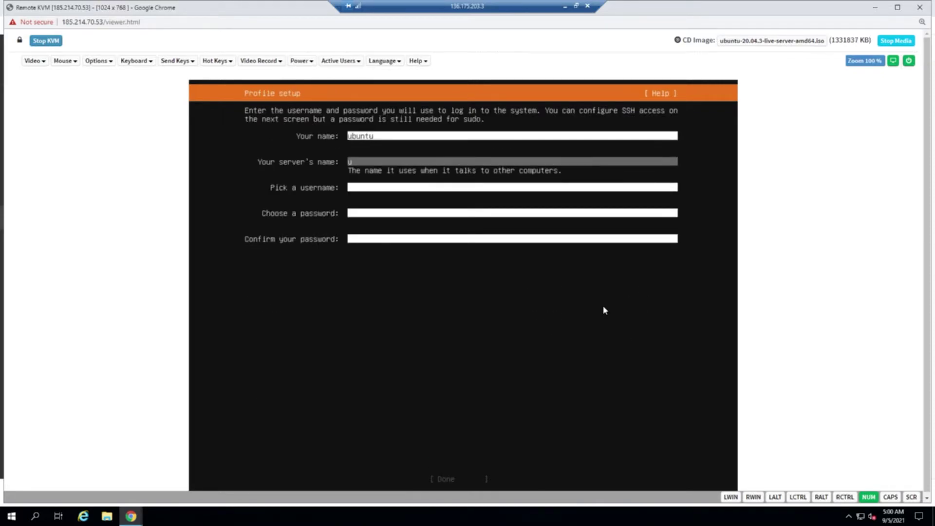
{"action": "type", "text": "buntu"}
{"action": "key", "text": "Tab"}
{"action": "type", "text": "ubuntu"}
{"action": "key", "text": "Tab"}
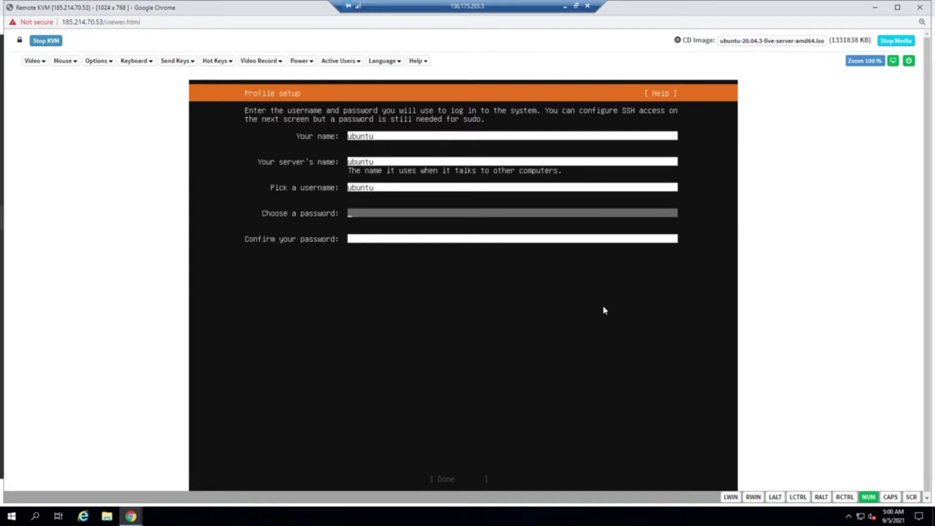
{"action": "type", "text": "***********"}
{"action": "key", "text": "Tab"}
{"action": "type", "text": "***********"}
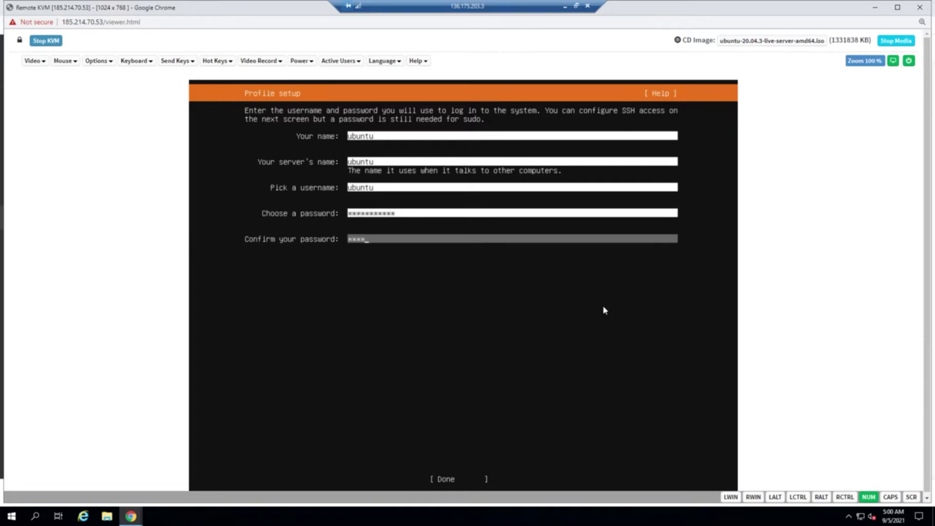
{"action": "key", "text": "Tab"}
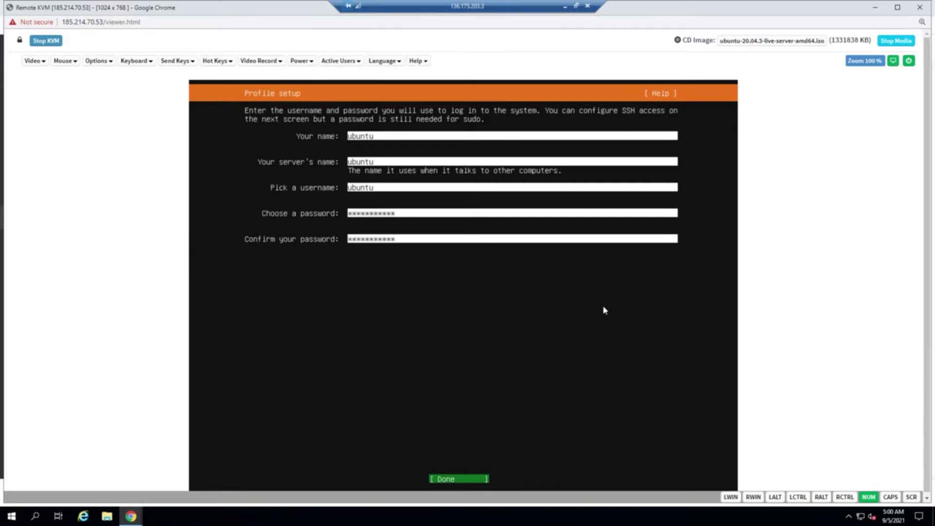
{"action": "key", "text": "Return"}
{"action": "key", "text": "space"}
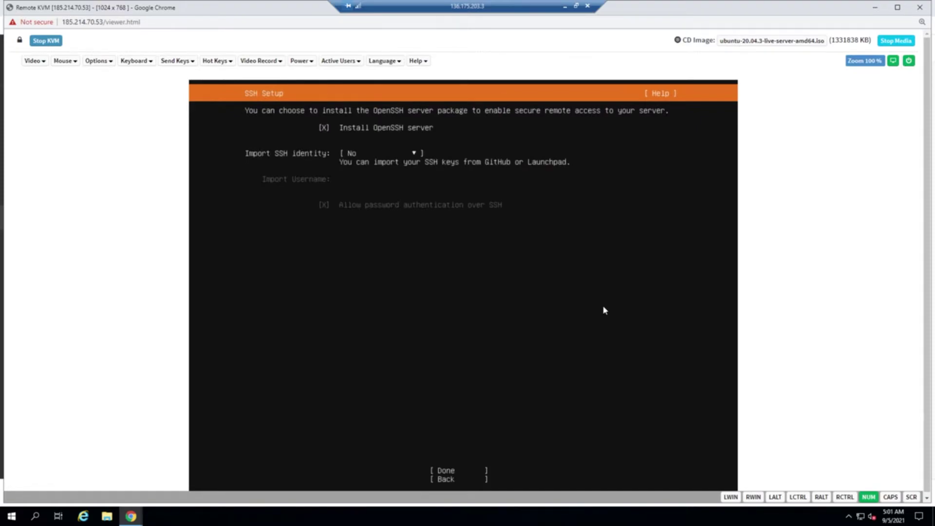
Skip SSH identity import and leave all featured server snaps unselected to begin installing.
{"action": "key", "text": "Tab"}
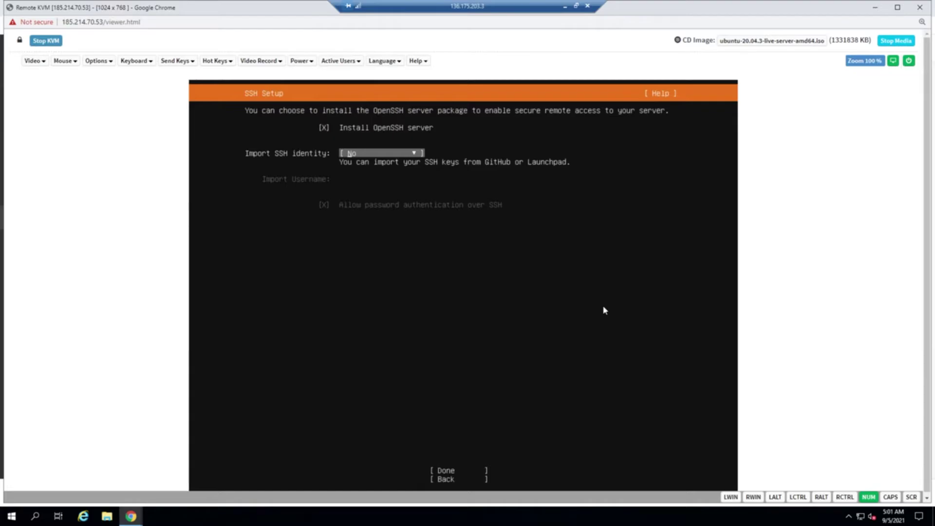
{"action": "key", "text": "Tab"}
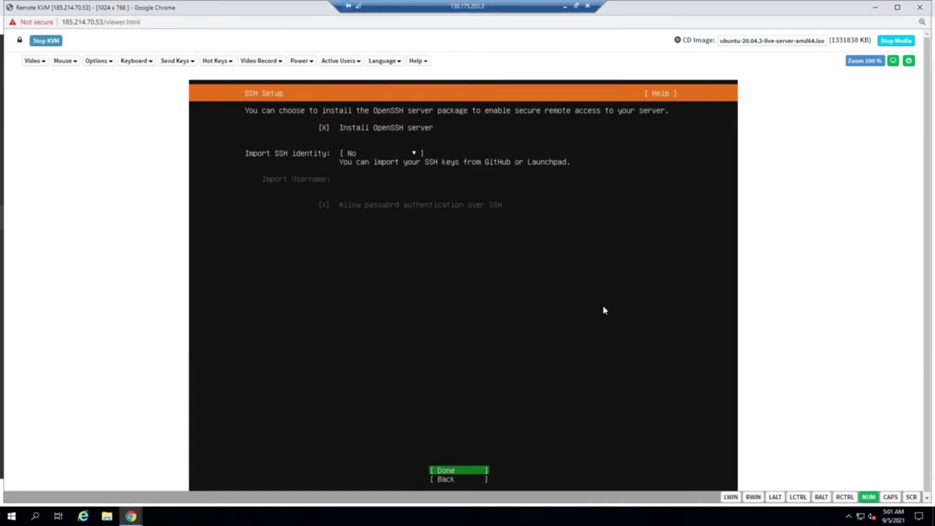
{"action": "key", "text": "Return"}
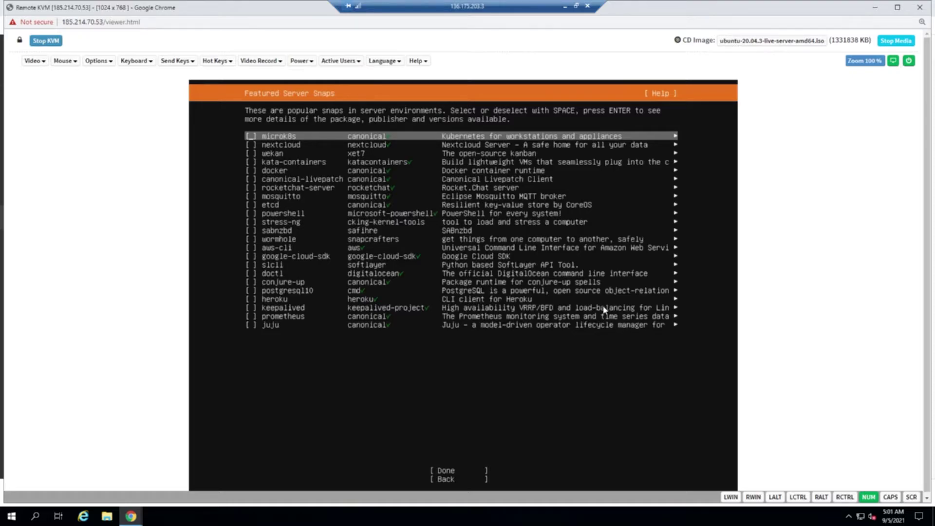
{"action": "key", "text": "Tab"}
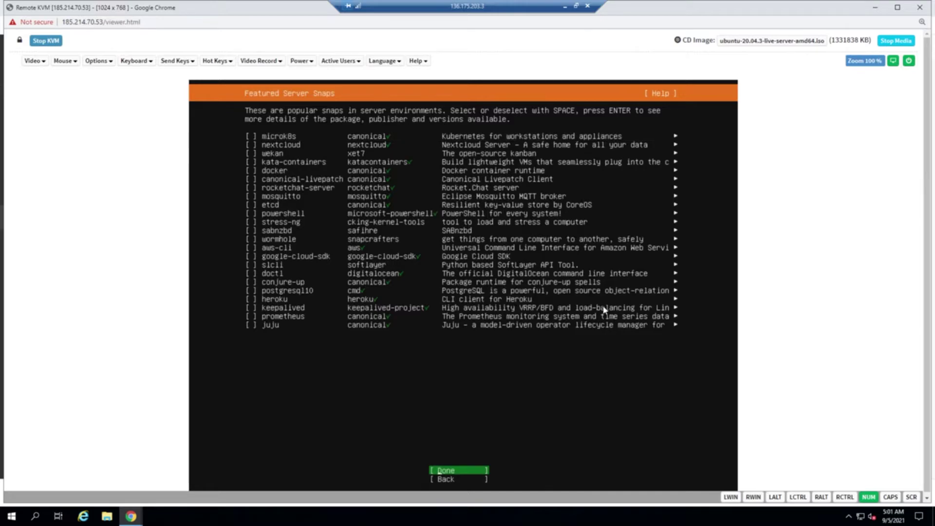
{"action": "key", "text": "Return"}
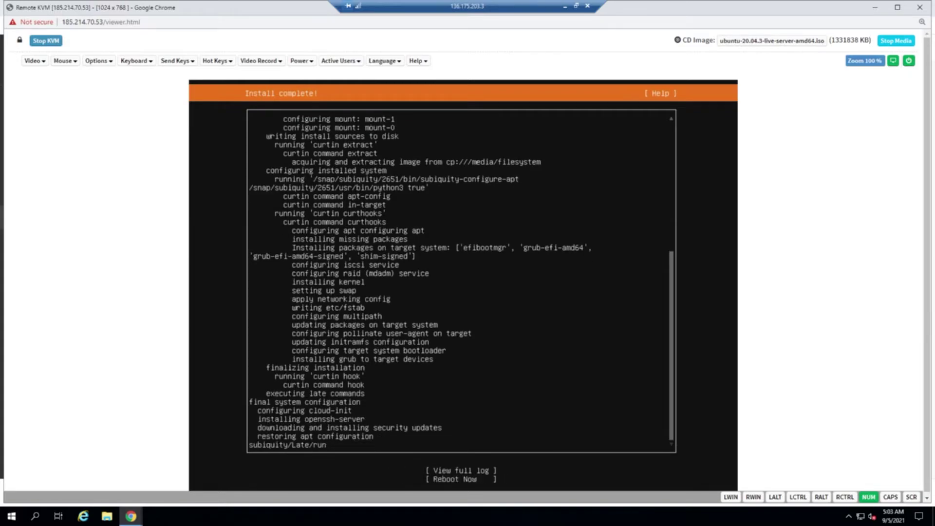
Choose Reboot Now on the finished installer.
{"action": "key", "text": "Tab"}
{"action": "key", "text": "Tab"}
{"action": "key", "text": "Tab"}
{"action": "key", "text": "Tab"}
{"action": "key", "text": "Tab"}
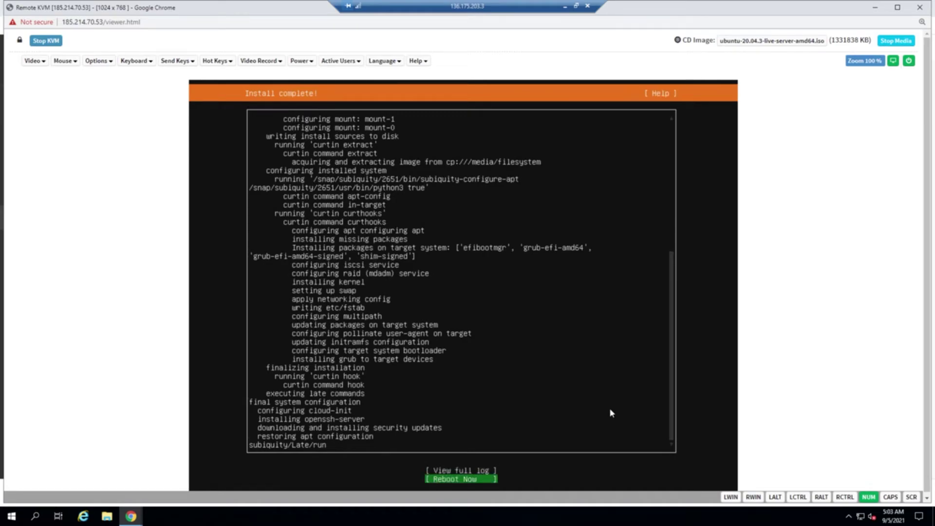
{"action": "key", "text": "Return"}
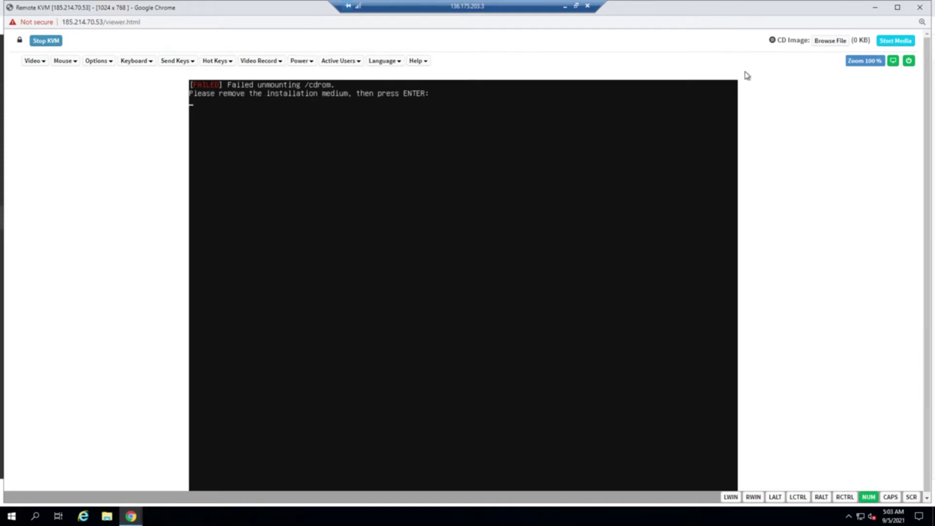
Clear a stray selection and confirm the installation medium is removed so booting continues.
{"action": "left_click_drag", "start_coordinate": [782, 42], "coordinate": [814, 51]}
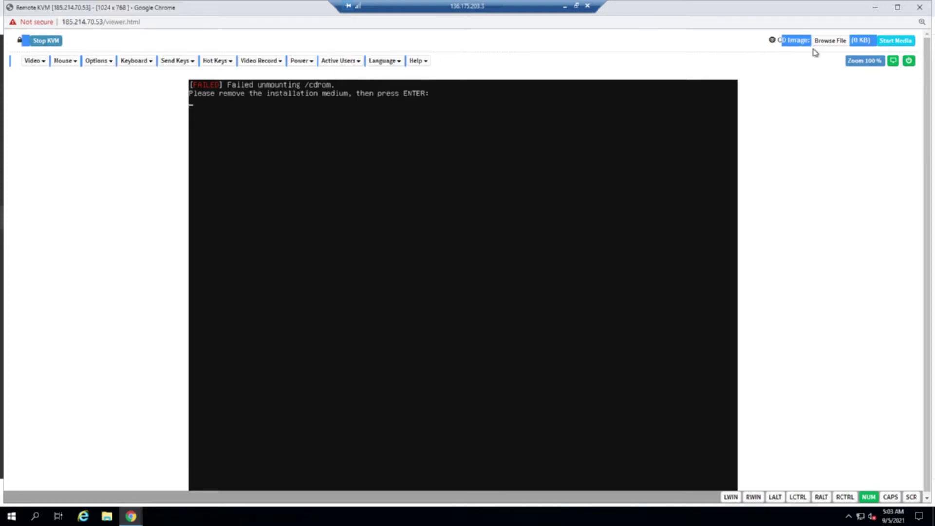
{"action": "left_click", "coordinate": [820, 102]}
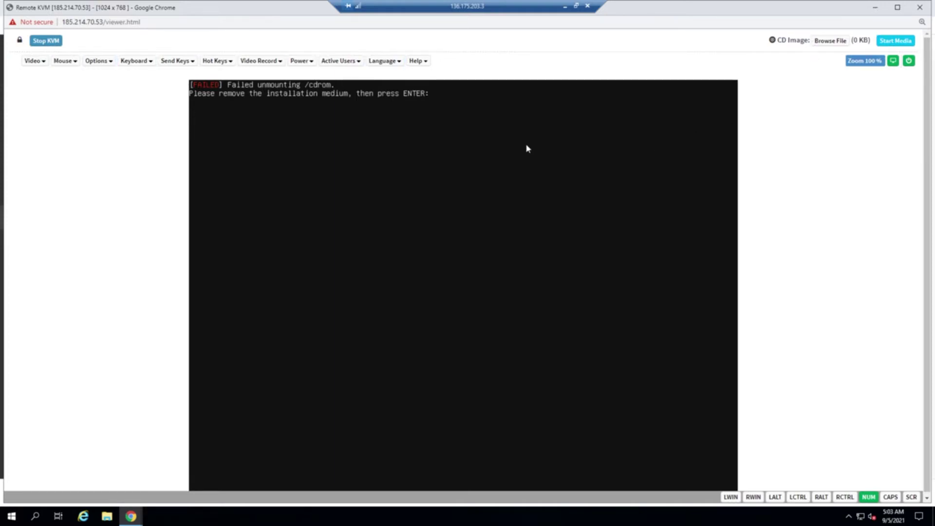
{"action": "key", "text": "Return"}
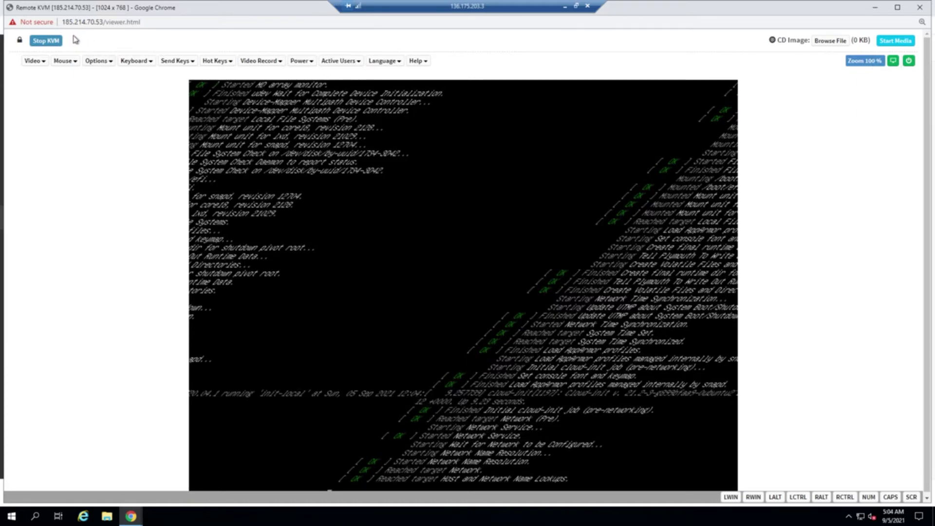
Stop the KVM session and launch a fresh KVM viewer from Remote Control.
{"action": "right_click", "coordinate": [165, 46]}
{"action": "left_click", "coordinate": [46, 43]}
{"action": "left_click", "coordinate": [45, 43]}
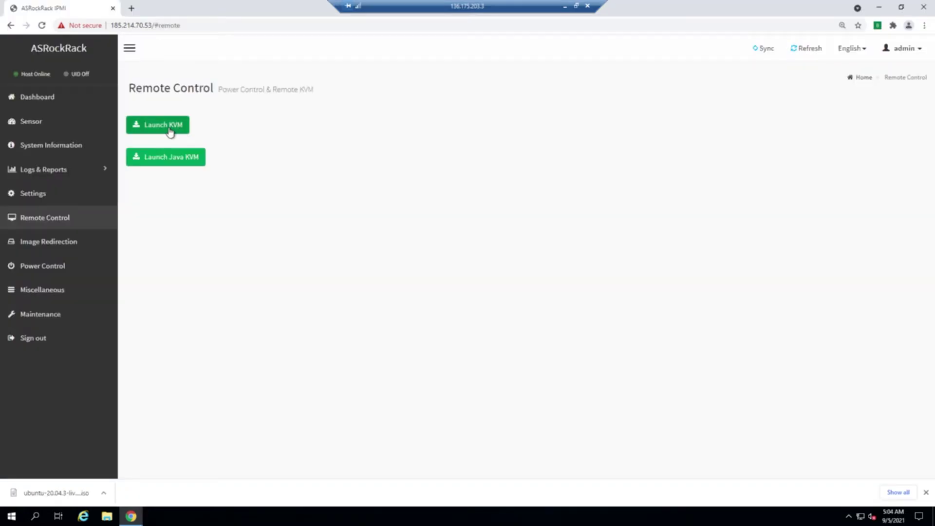
{"action": "left_click", "coordinate": [169, 126]}
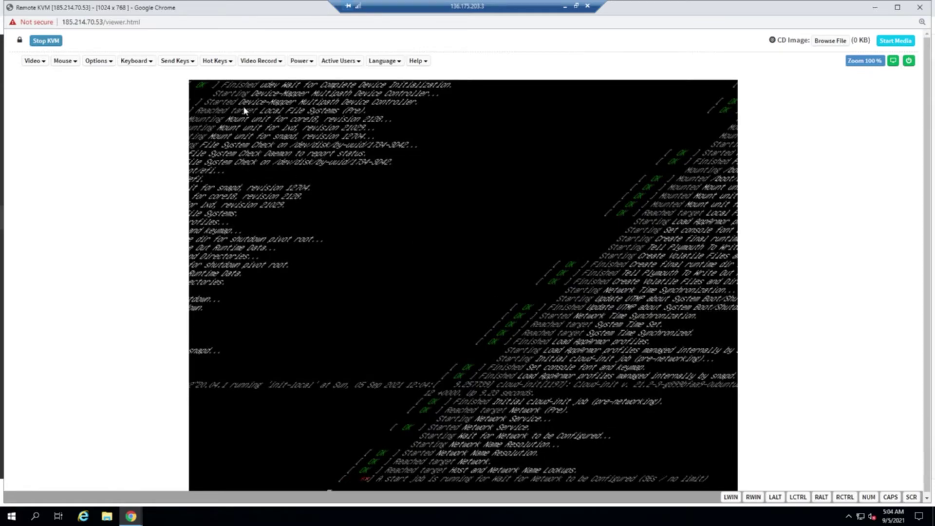
Browse the Video, Mouse and Video Record menus, then turn on Num Lock after boot finishes.
{"action": "left_click", "coordinate": [38, 63]}
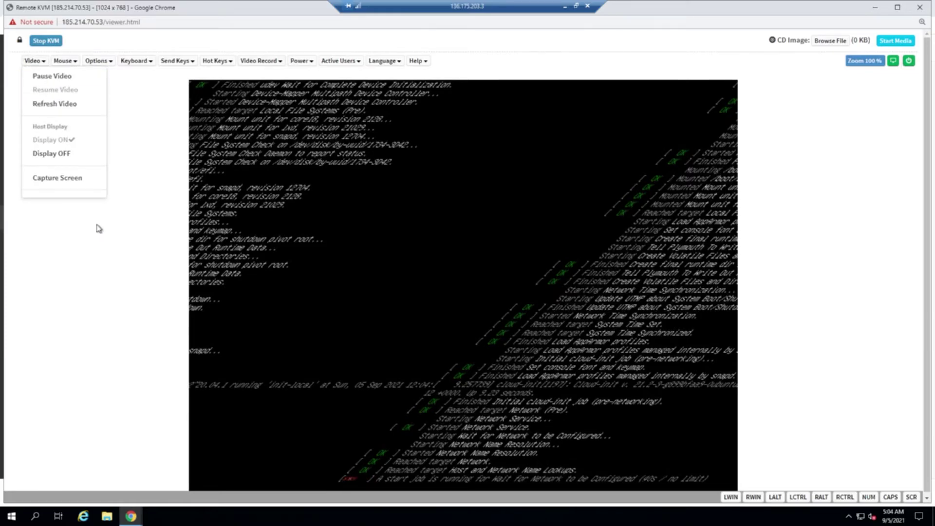
{"action": "left_click", "coordinate": [107, 205]}
{"action": "left_click", "coordinate": [65, 61]}
{"action": "left_click", "coordinate": [67, 61]}
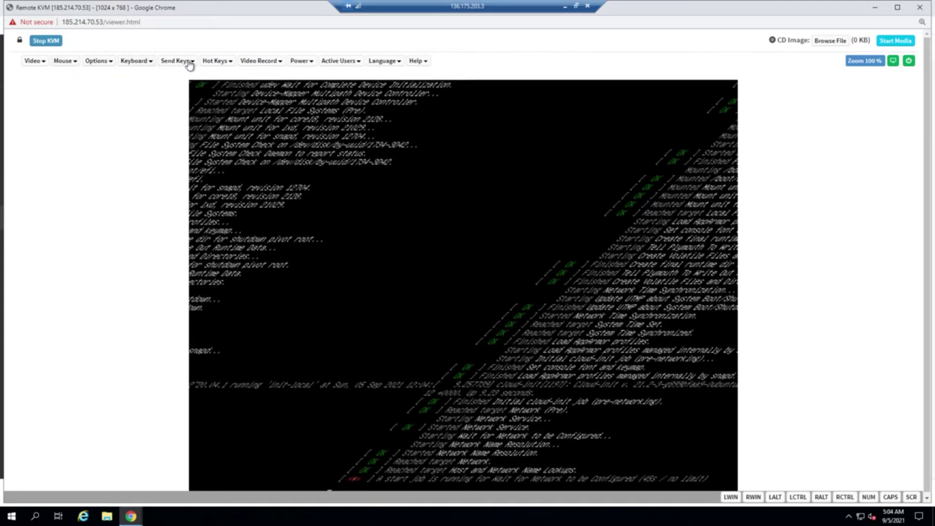
{"action": "left_click", "coordinate": [273, 62]}
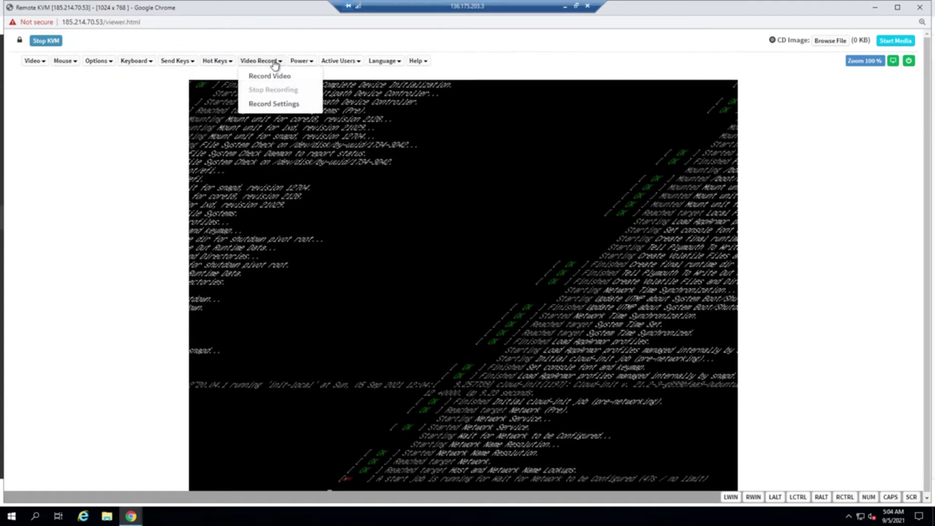
{"action": "left_click", "coordinate": [99, 146]}
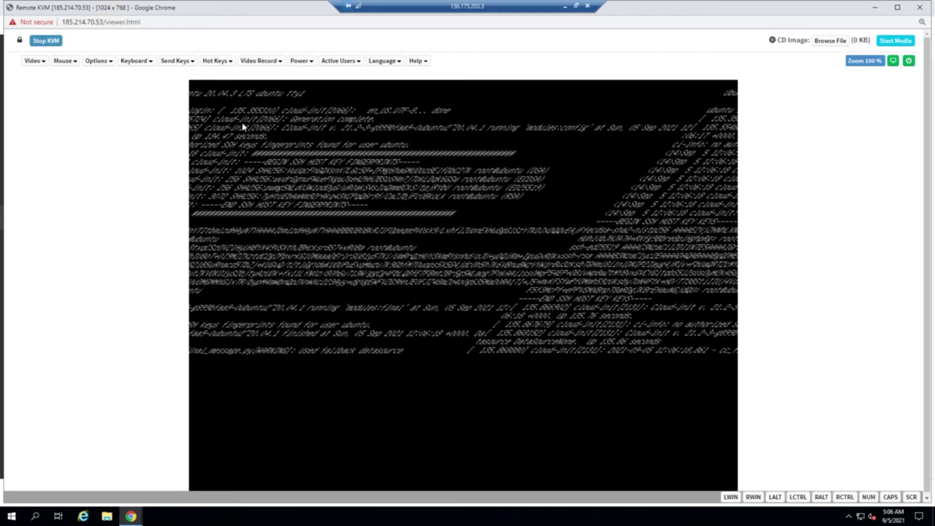
{"action": "key", "text": "Num_Lock"}
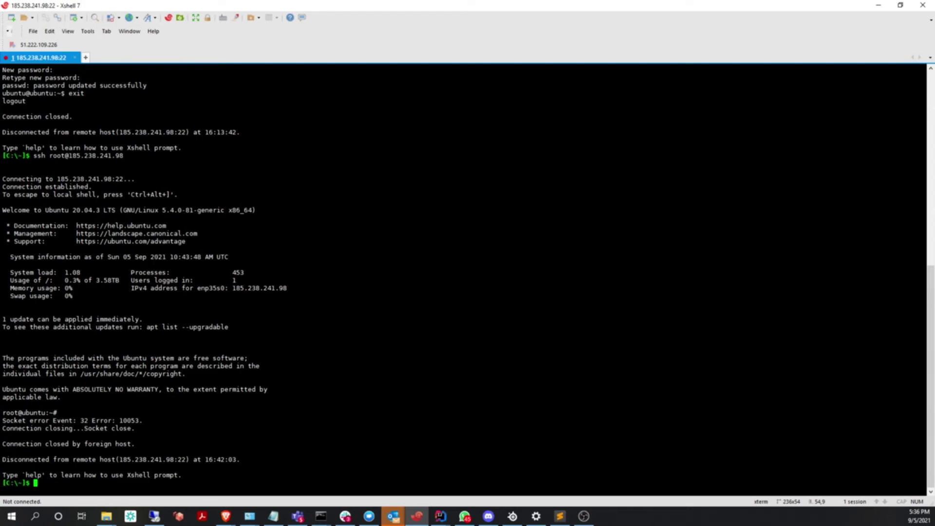
Clear the terminal and retry ssh as root, declining the changed host key warning.
{"action": "type", "text": "clear"}
{"action": "key", "text": "Return"}
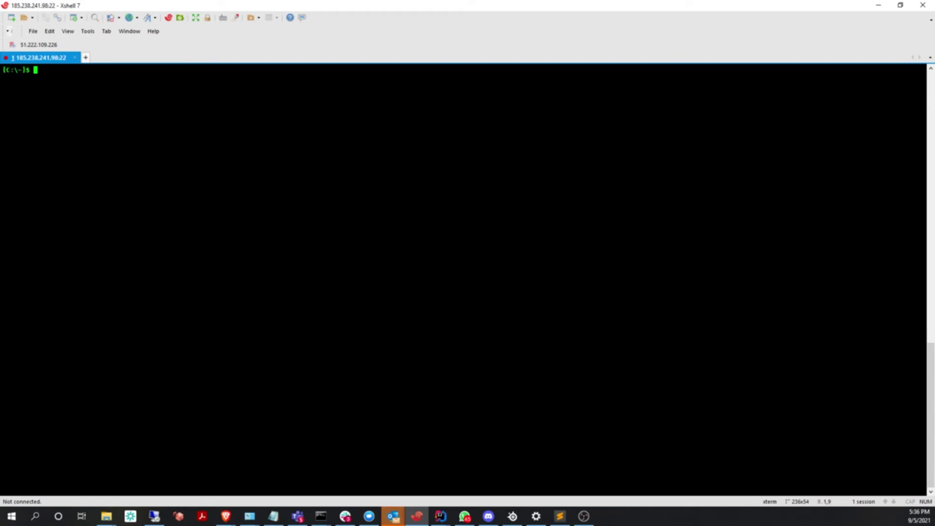
{"action": "key", "text": "Up"}
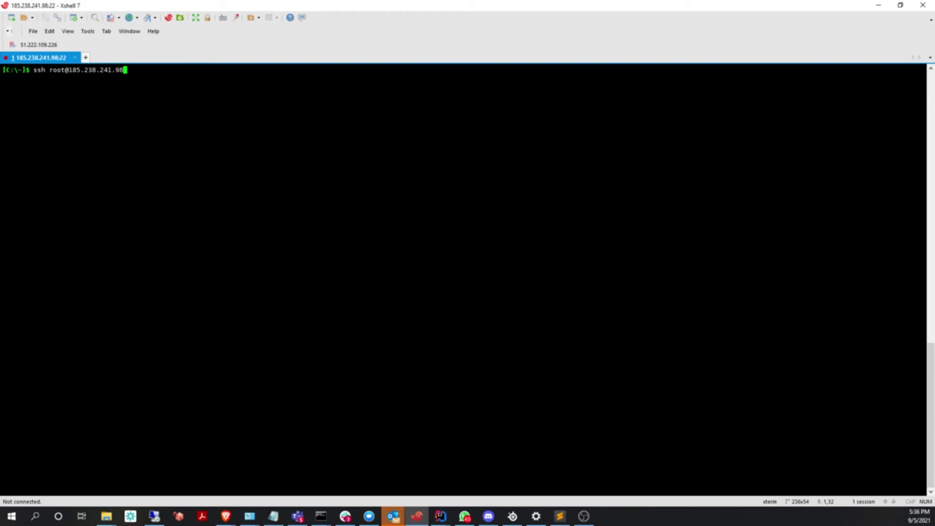
{"action": "key", "text": "Return"}
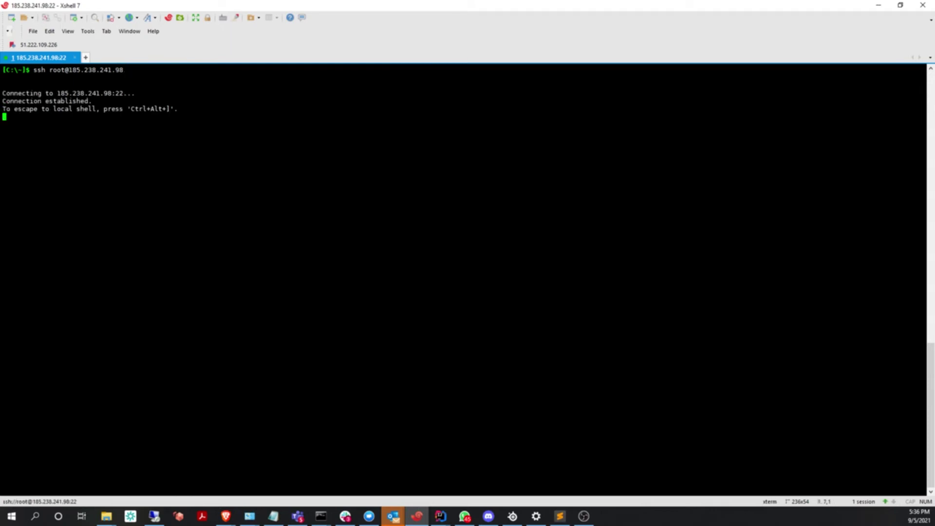
{"action": "key", "text": "Escape"}
Change the ssh command's user from root to ubuntu and accept and save the new host key.
{"action": "key", "text": "Up"}
{"action": "key", "text": "Left"}
{"action": "key", "text": "Left"}
{"action": "key", "text": "Left"}
{"action": "key", "text": "Left"}
{"action": "key", "text": "Left"}
{"action": "key", "text": "Left"}
{"action": "key", "text": "Left"}
{"action": "key", "text": "Left"}
{"action": "key", "text": "Left"}
{"action": "key", "text": "Left"}
{"action": "key", "text": "Left"}
{"action": "key", "text": "Left"}
{"action": "key", "text": "Left"}
{"action": "key", "text": "Left"}
{"action": "key", "text": "Left"}
{"action": "key", "text": "BackSpace"}
{"action": "key", "text": "BackSpace"}
{"action": "key", "text": "BackSpace"}
{"action": "key", "text": "BackSpace"}
{"action": "type", "text": "ubuntu"}
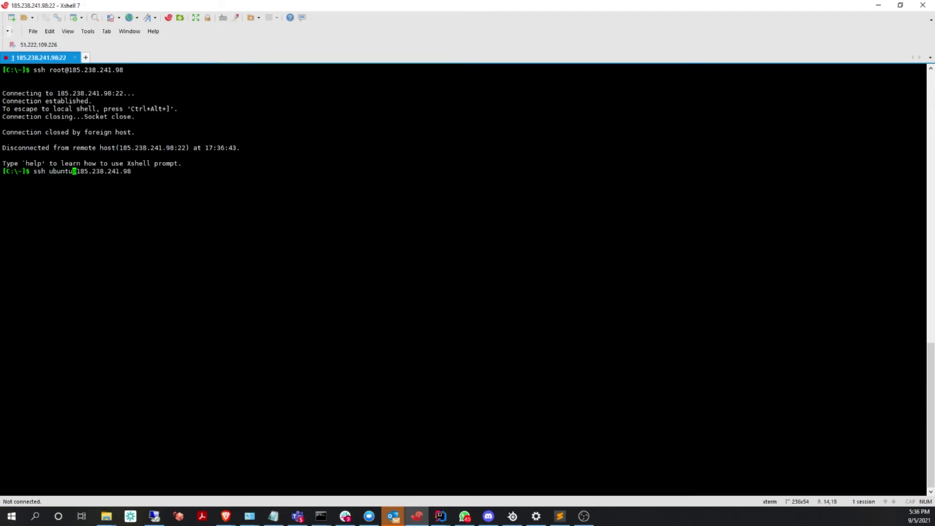
{"action": "scroll", "coordinate": [463, 280], "scroll_direction": "up", "scroll_amount": 2}
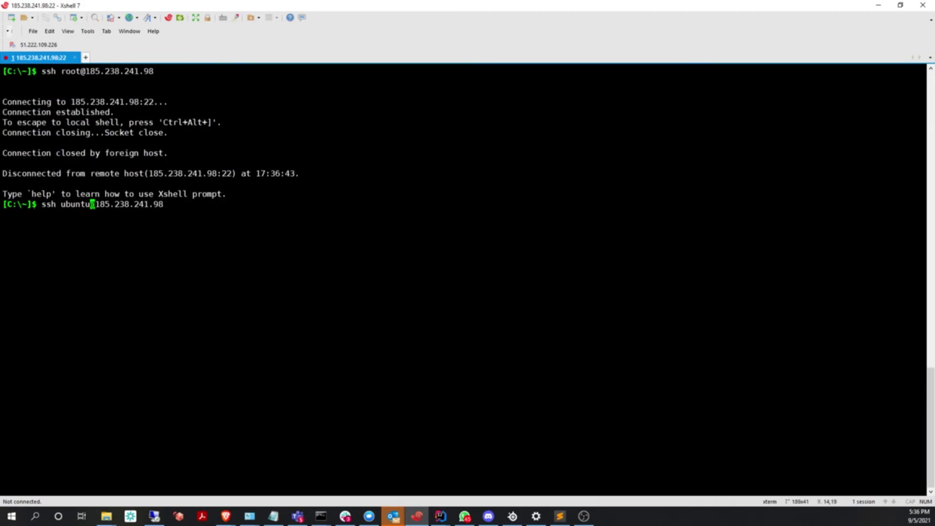
{"action": "key", "text": "Return"}
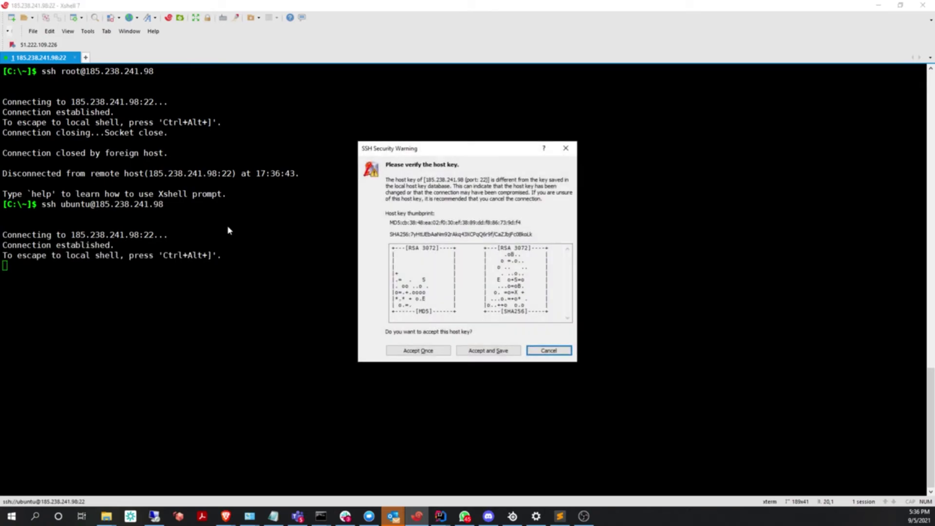
{"action": "key", "text": "shift+Tab"}
{"action": "key", "text": "Return"}
Enter the ubuntu account password to log in.
{"action": "type", "text": "************"}
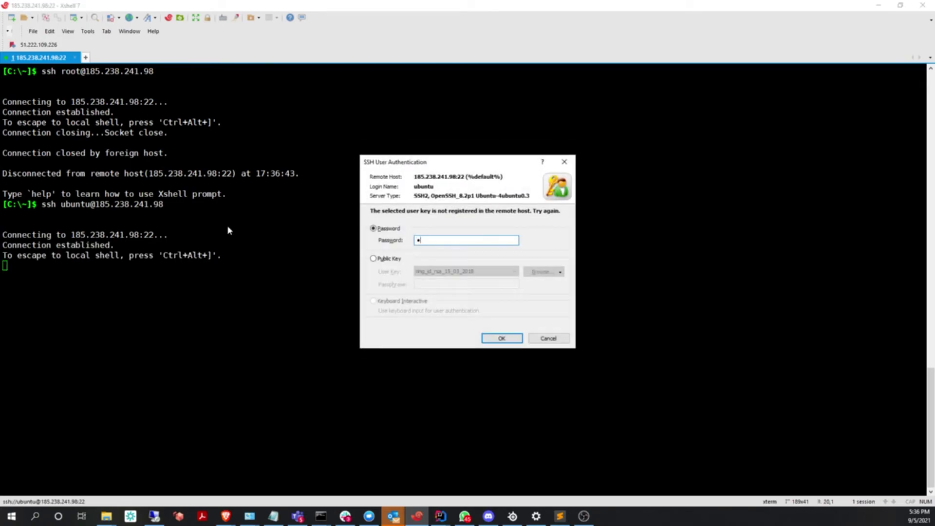
{"action": "key", "text": "Return"}
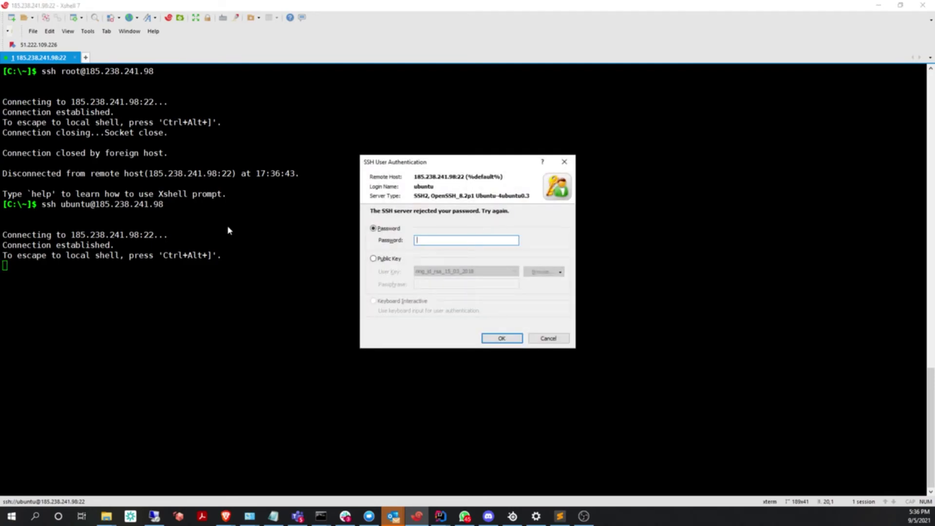
{"action": "type", "text": "***********"}
Log in and use df -h to confirm the 3.6T /dev/md0 array is mounted as /.
{"action": "key", "text": "Return"}
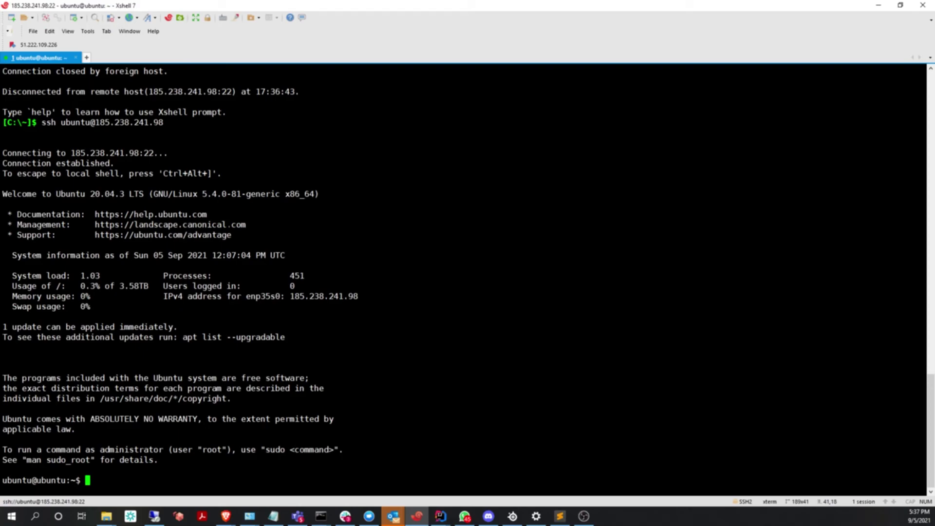
{"action": "type", "text": "df -h"}
{"action": "key", "text": "Return"}
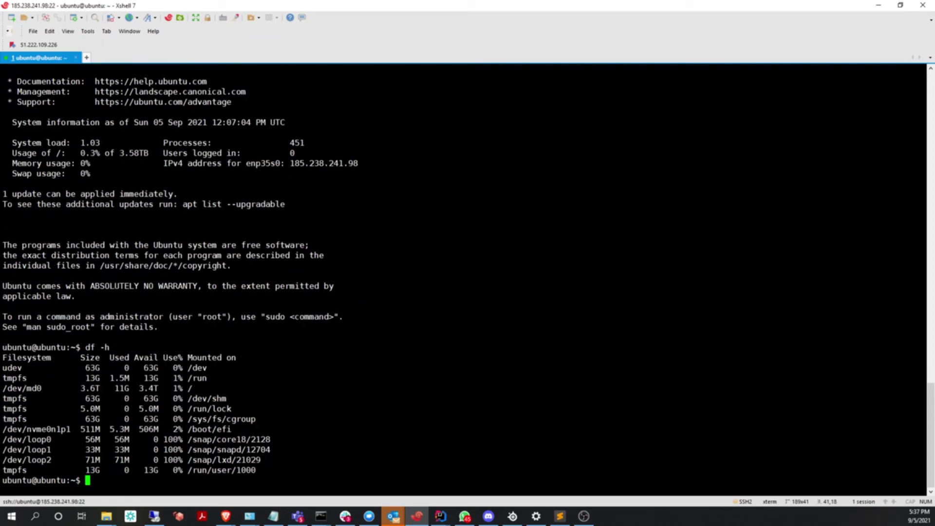
Become root with sudo -s and clear the terminal screen.
{"action": "type", "text": "sudo -s"}
{"action": "key", "text": "Return"}
{"action": "key", "text": "Return"}
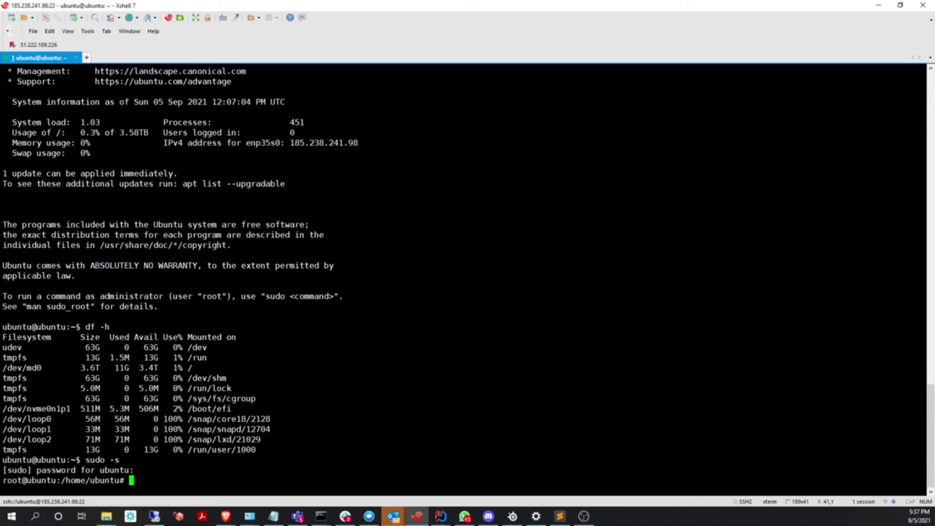
{"action": "type", "text": "clea"}
{"action": "type", "text": "r"}
{"action": "key", "text": "Return"}
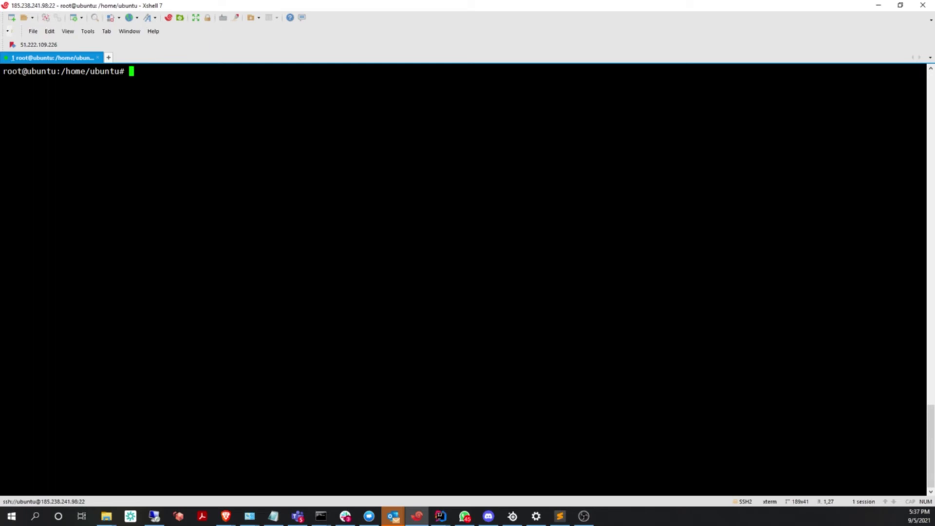
In /etc/ssh/sshd_config, uncomment PermitRootLogin, set it to yes and save the file.
{"action": "type", "text": "nano /etc/ssh/"}
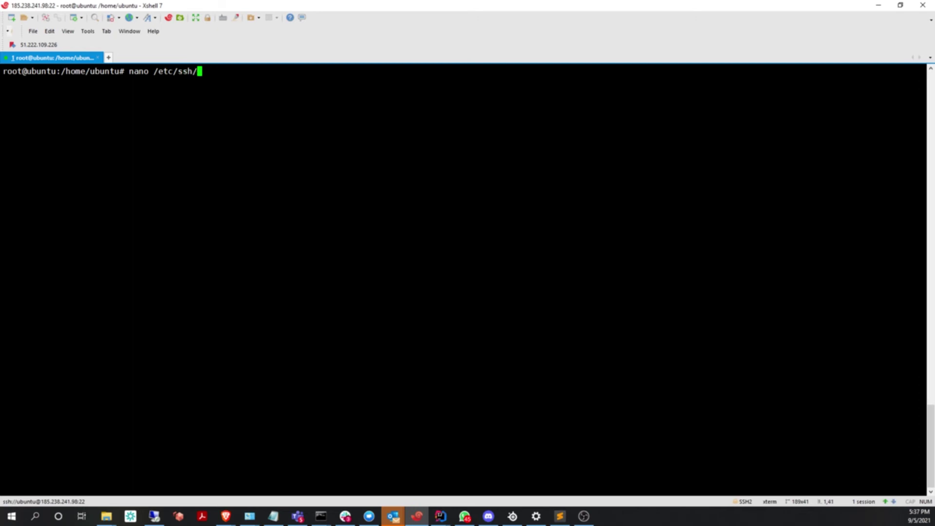
{"action": "type", "text": "sshd_config"}
{"action": "key", "text": "Return"}
{"action": "key", "text": "Down"}
{"action": "key", "text": "Down"}
{"action": "key", "text": "Down"}
{"action": "key", "text": "Down"}
{"action": "key", "text": "Down"}
{"action": "key", "text": "Down"}
{"action": "key", "text": "Down"}
{"action": "key", "text": "Down"}
{"action": "key", "text": "Down"}
{"action": "key", "text": "Down"}
{"action": "key", "text": "Down"}
{"action": "key", "text": "Down"}
{"action": "key", "text": "Down"}
{"action": "key", "text": "Down"}
{"action": "key", "text": "Down"}
{"action": "key", "text": "Down"}
{"action": "key", "text": "Down"}
{"action": "key", "text": "Down"}
{"action": "key", "text": "Down"}
{"action": "key", "text": "Down"}
{"action": "key", "text": "Up"}
{"action": "key", "text": "Up"}
{"action": "key", "text": "Up"}
{"action": "key", "text": "Up"}
{"action": "key", "text": "Up"}
{"action": "key", "text": "Up"}
{"action": "key", "text": "Up"}
{"action": "key", "text": "Up"}
{"action": "key", "text": "Delete"}
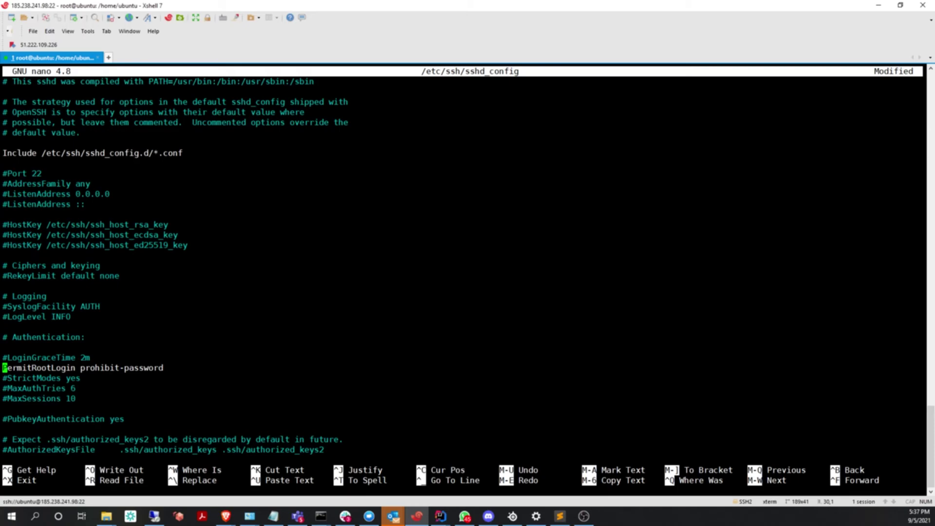
{"action": "key", "text": "End"}
{"action": "key", "text": "BackSpace"}
{"action": "key", "text": "BackSpace"}
{"action": "key", "text": "BackSpace"}
{"action": "key", "text": "BackSpace"}
{"action": "key", "text": "BackSpace"}
{"action": "key", "text": "BackSpace"}
{"action": "key", "text": "BackSpace"}
{"action": "key", "text": "BackSpace"}
{"action": "key", "text": "BackSpace"}
{"action": "key", "text": "BackSpace"}
{"action": "key", "text": "BackSpace"}
{"action": "key", "text": "BackSpace"}
{"action": "key", "text": "BackSpace"}
{"action": "key", "text": "BackSpace"}
{"action": "key", "text": "BackSpace"}
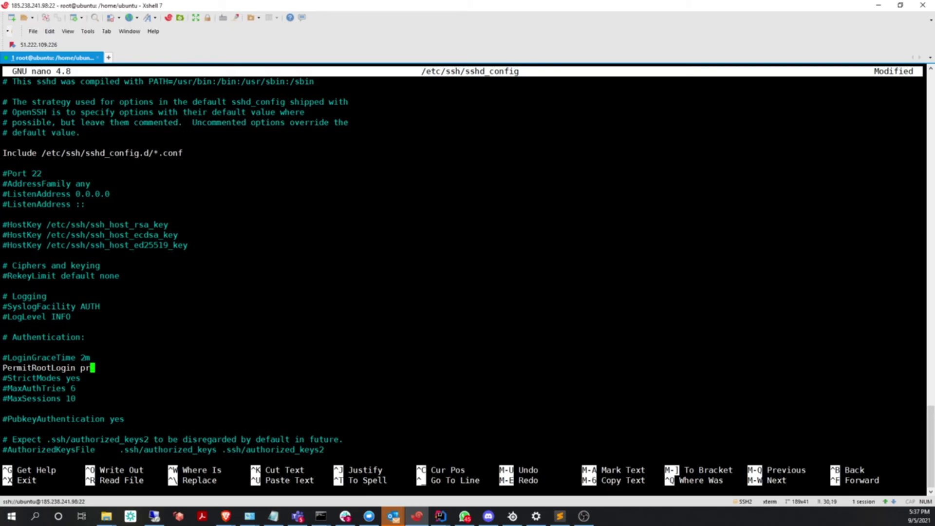
{"action": "key", "text": "BackSpace"}
{"action": "key", "text": "BackSpace"}
{"action": "type", "text": "yes"}
{"action": "key", "text": "ctrl+o"}
{"action": "key", "text": "Return"}
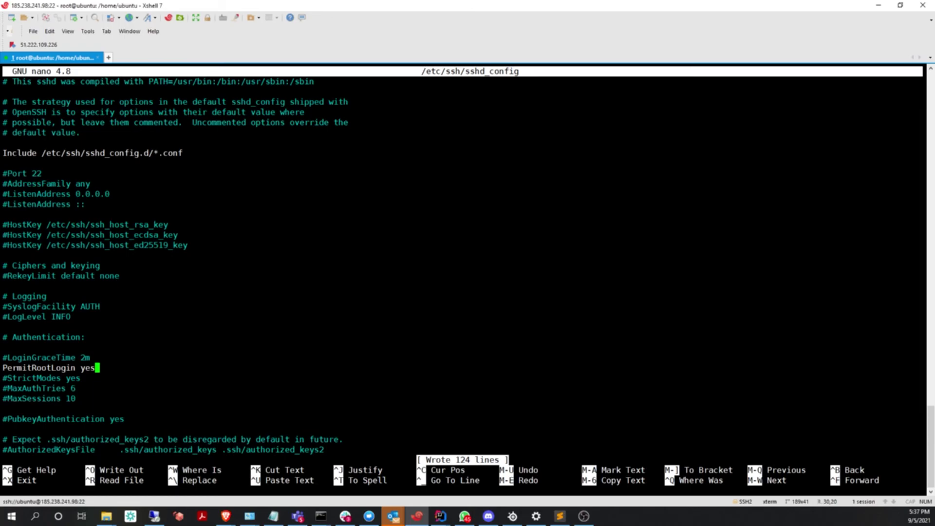
Uncomment the Port line and change it from 22 to 4568, then save.
{"action": "key", "text": "Up"}
{"action": "key", "text": "Up"}
{"action": "key", "text": "Up"}
{"action": "key", "text": "Up"}
{"action": "key", "text": "Up"}
{"action": "key", "text": "Up"}
{"action": "key", "text": "Up"}
{"action": "key", "text": "Up"}
{"action": "key", "text": "Up"}
{"action": "key", "text": "Up"}
{"action": "key", "text": "Up"}
{"action": "key", "text": "Up"}
{"action": "key", "text": "Up"}
{"action": "key", "text": "Up"}
{"action": "key", "text": "Up"}
{"action": "key", "text": "Up"}
{"action": "key", "text": "Up"}
{"action": "key", "text": "Up"}
{"action": "key", "text": "Up"}
{"action": "key", "text": "Home"}
{"action": "key", "text": "Delete"}
{"action": "key", "text": "End"}
{"action": "key", "text": "Left"}
{"action": "key", "text": "Left"}
{"action": "type", "text": "10"}
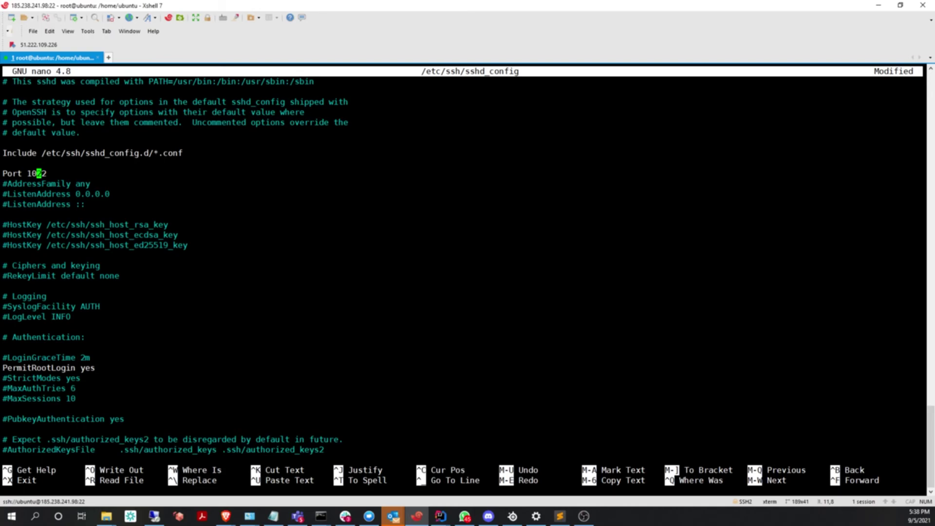
{"action": "key", "text": "BackSpace"}
{"action": "key", "text": "BackSpace"}
{"action": "type", "text": "4568"}
{"action": "key", "text": "Delete"}
{"action": "key", "text": "Delete"}
{"action": "key", "text": "ctrl+o"}
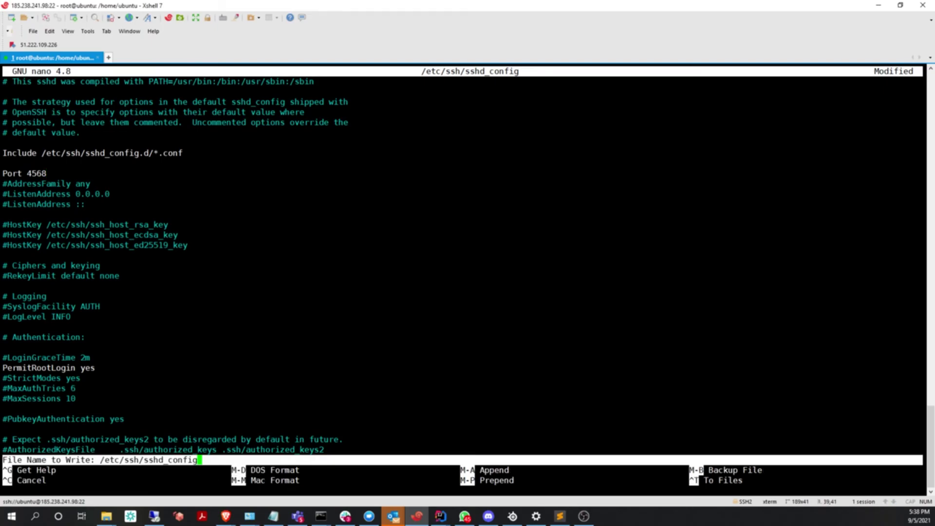
Finish saving, exit nano, and restart sshd, correcting the 'retart' typo.
{"action": "key", "text": "Return"}
{"action": "key", "text": "ctrl+x"}
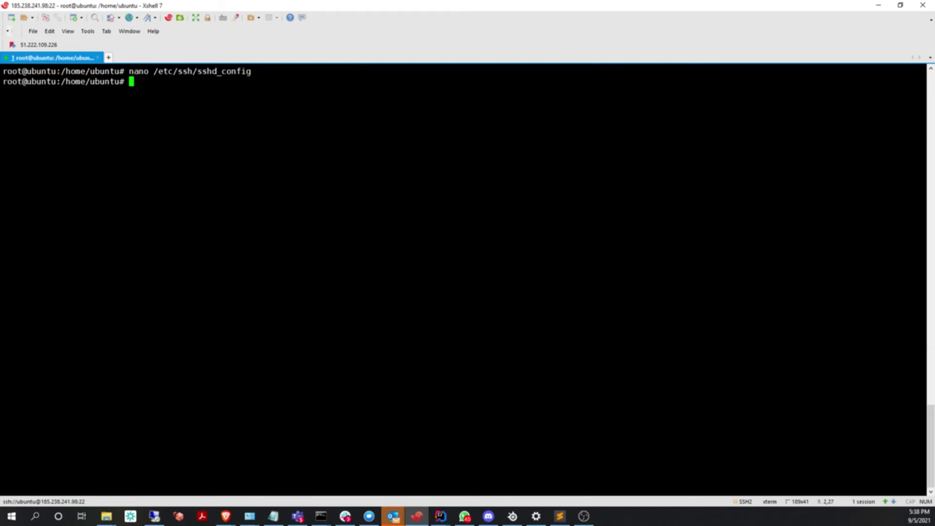
{"action": "type", "text": "service sshd retart"}
{"action": "key", "text": "Return"}
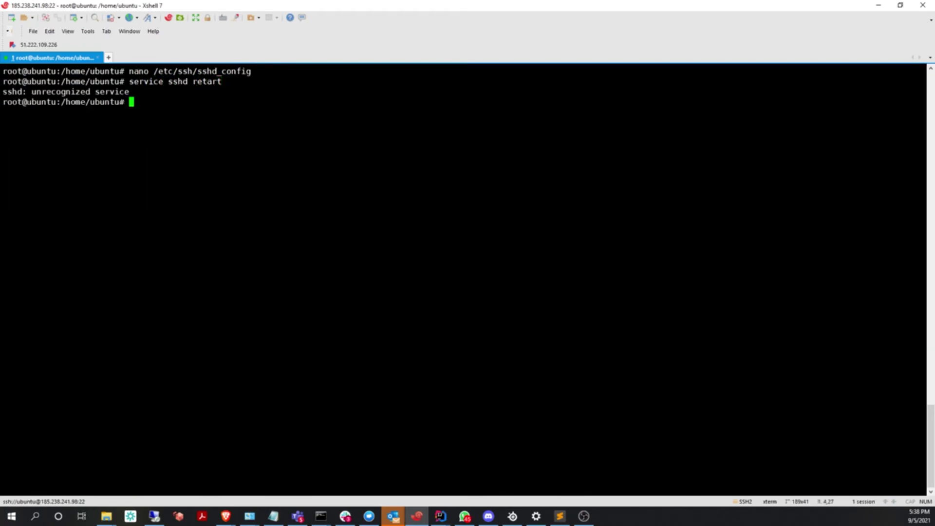
{"action": "key", "text": "Up"}
{"action": "key", "text": "Left"}
{"action": "key", "text": "Left"}
{"action": "key", "text": "Left"}
{"action": "key", "text": "Left"}
{"action": "type", "text": "s"}
{"action": "key", "text": "Return"}
Install net-tools so netstat -plunt can list the listening ports.
{"action": "type", "text": "netstat "}
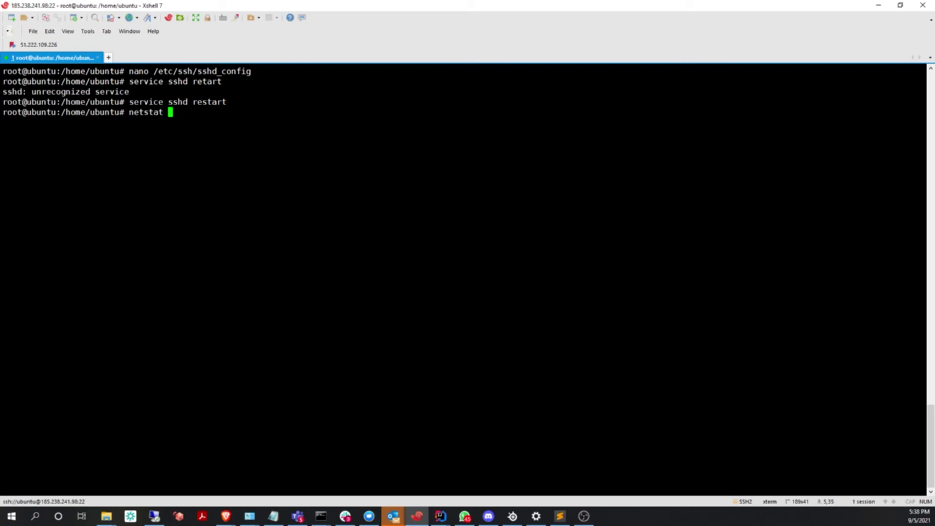
{"action": "type", "text": "-plunt"}
{"action": "key", "text": "Return"}
{"action": "type", "text": "apt install net-tools"}
{"action": "key", "text": "Return"}
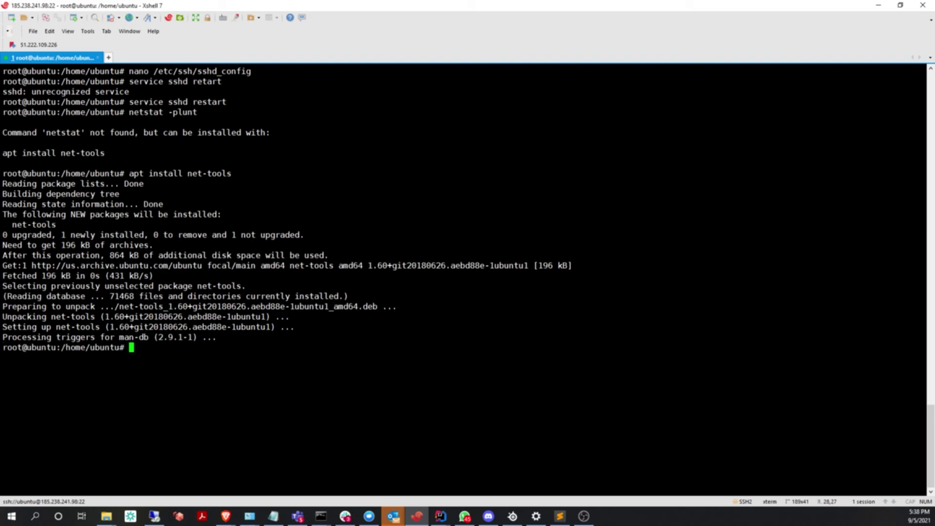
{"action": "type", "text": "netstat -plunt"}
{"action": "key", "text": "Return"}
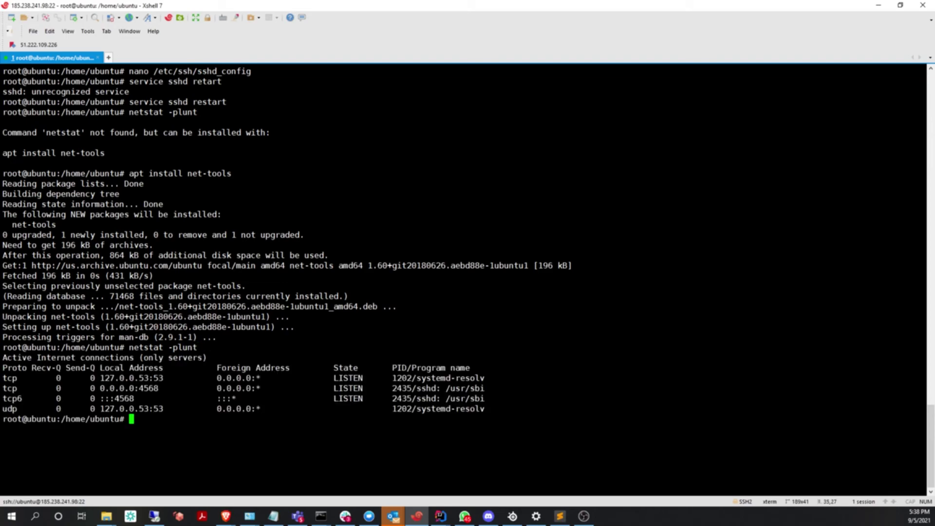
Verify sshd listens on 0.0.0.0:4568 and check with iptables -L that the chains are empty ACCEPT.
{"action": "left_click_drag", "start_coordinate": [160, 388], "coordinate": [99, 388]}
{"action": "left_click", "coordinate": [99, 388]}
{"action": "type", "text": "iptables -L"}
{"action": "key", "text": "Return"}
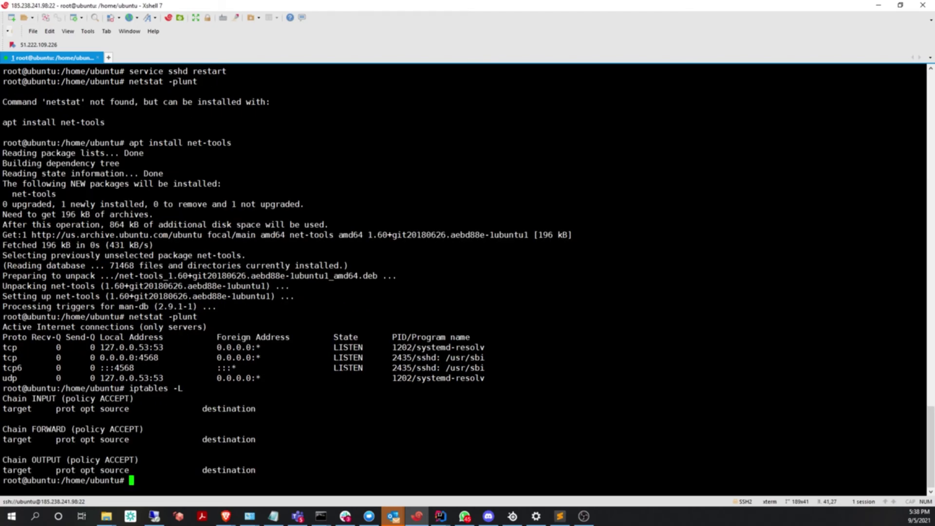
In a new local shell tab, ssh to the server as root.
{"action": "left_click", "coordinate": [109, 58]}
{"action": "type", "text": "ssh root@"}
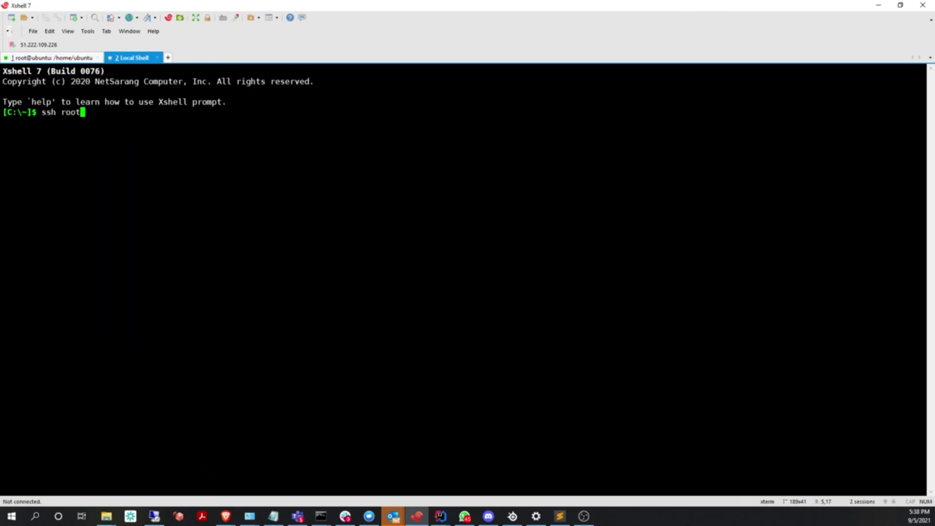
{"action": "left_click", "coordinate": [73, 58]}
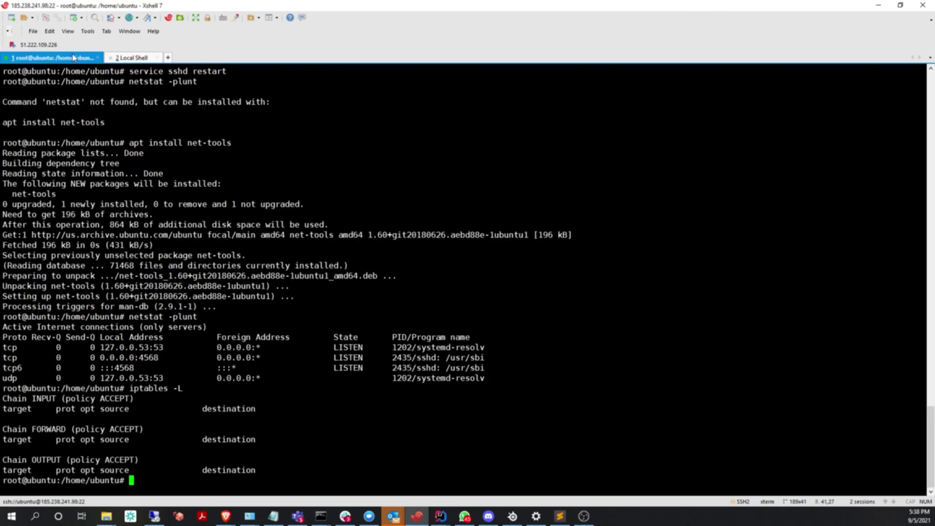
{"action": "left_click", "coordinate": [124, 58]}
{"action": "type", "text": "185.238.241.98"}
{"action": "key", "text": "Return"}
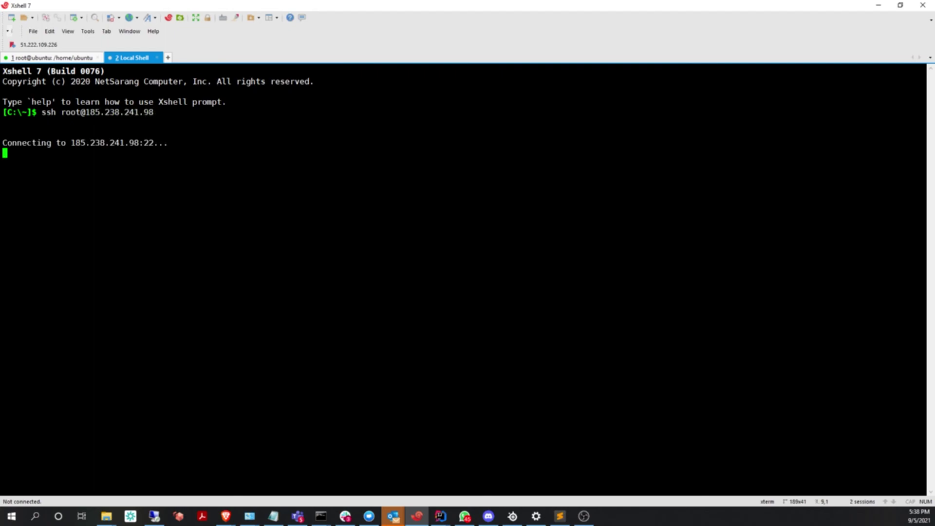
Retry the root ssh connection on port 4568 and submit the root password, which is rejected.
{"action": "key", "text": "ctrl+c"}
{"action": "key", "text": "Up"}
{"action": "type", "text": "456"}
{"action": "type", "text": "8"}
{"action": "key", "text": "Return"}
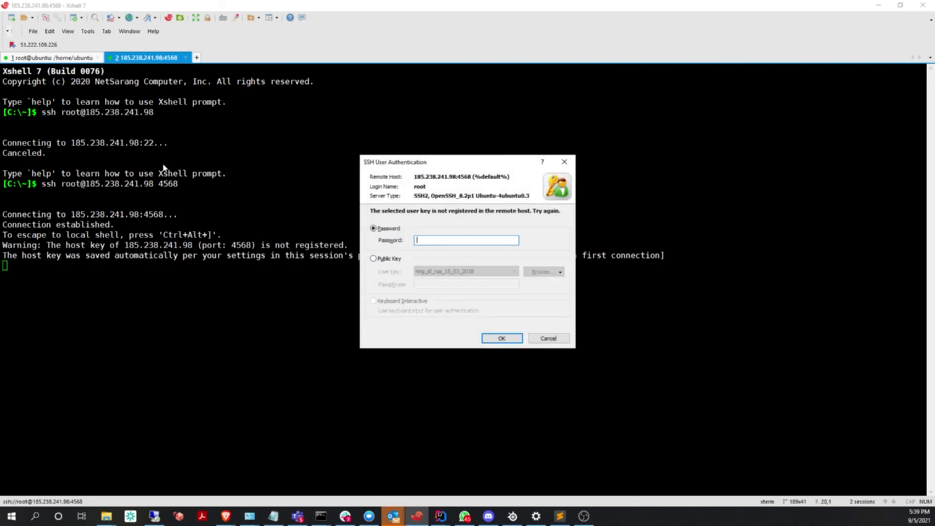
{"action": "type", "text": "************"}
{"action": "key", "text": "Return"}
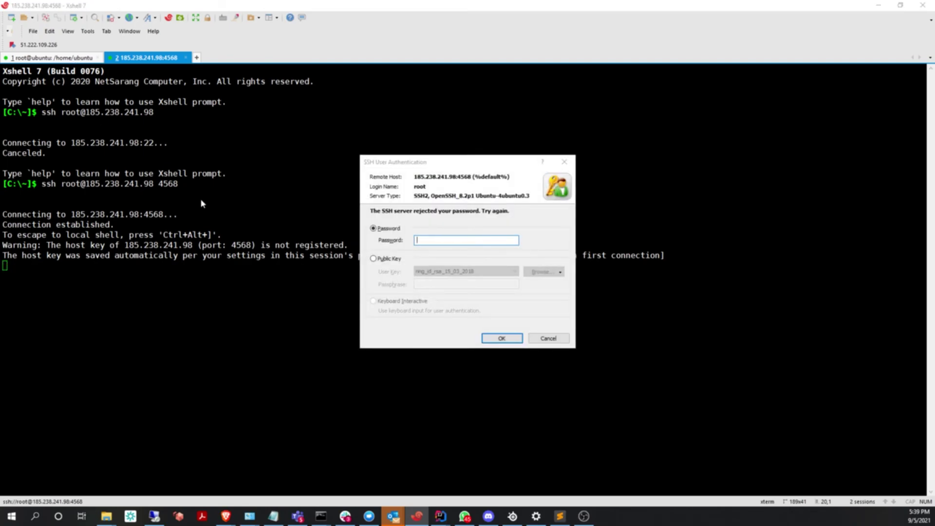
{"action": "key", "text": "Escape"}
{"action": "key", "text": "ctrl+Tab"}
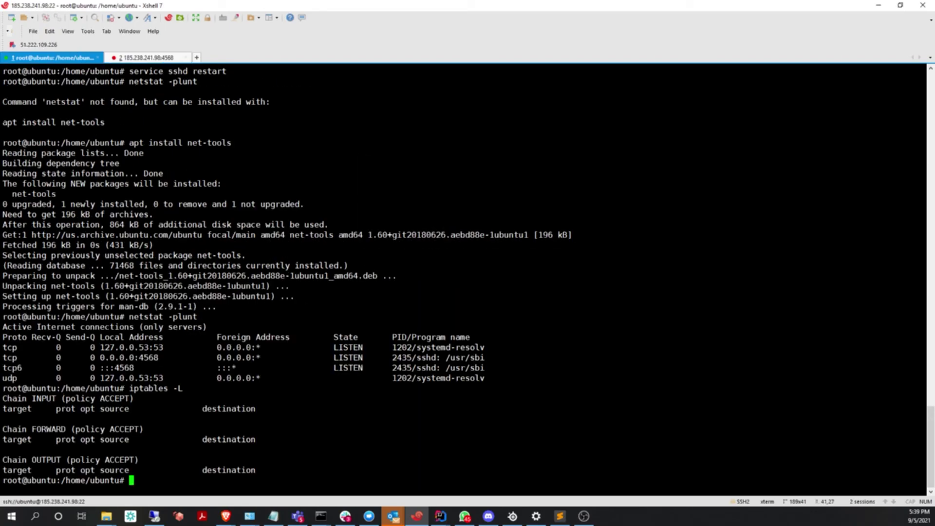
Reset root's password with passwd root, entering the new password twice.
{"action": "type", "text": "passwd"}
{"action": "type", "text": " root"}
{"action": "key", "text": "Return"}
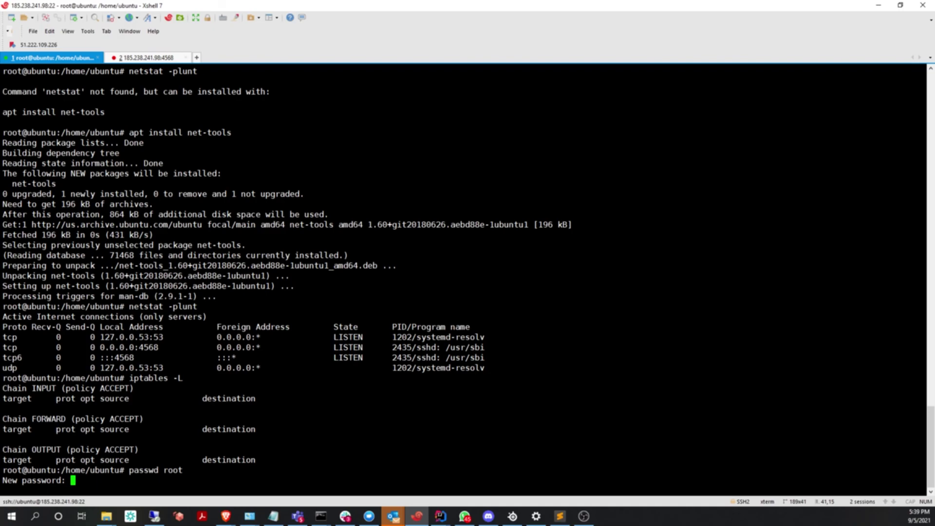
{"action": "key", "text": "Return"}
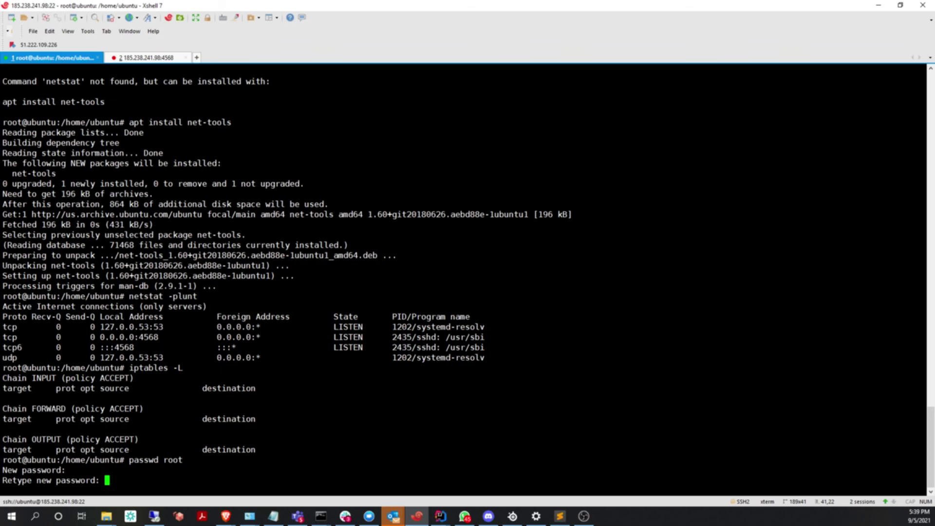
{"action": "key", "text": "Return"}
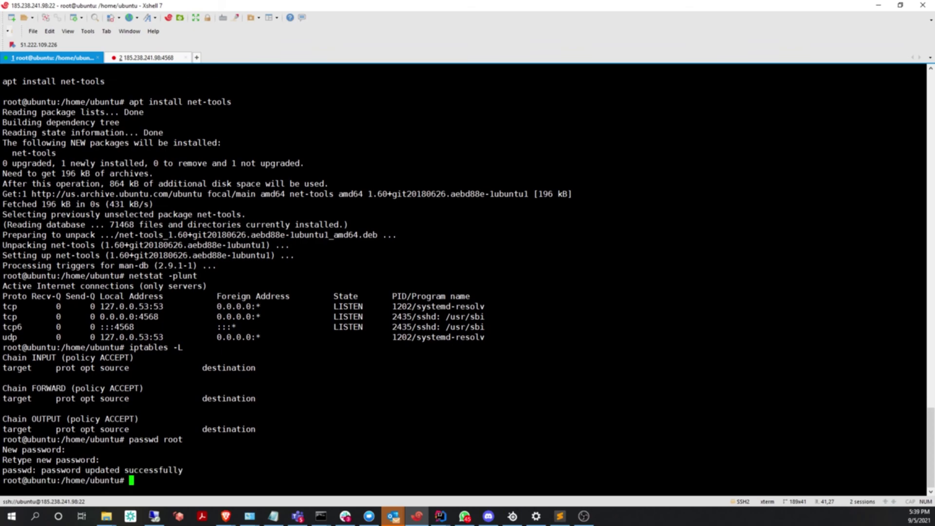
In tab 2, rerun ssh root@<server> on port 4568 and log in with the new root password.
{"action": "left_click", "coordinate": [155, 61]}
{"action": "key", "text": "Up"}
{"action": "key", "text": "Return"}
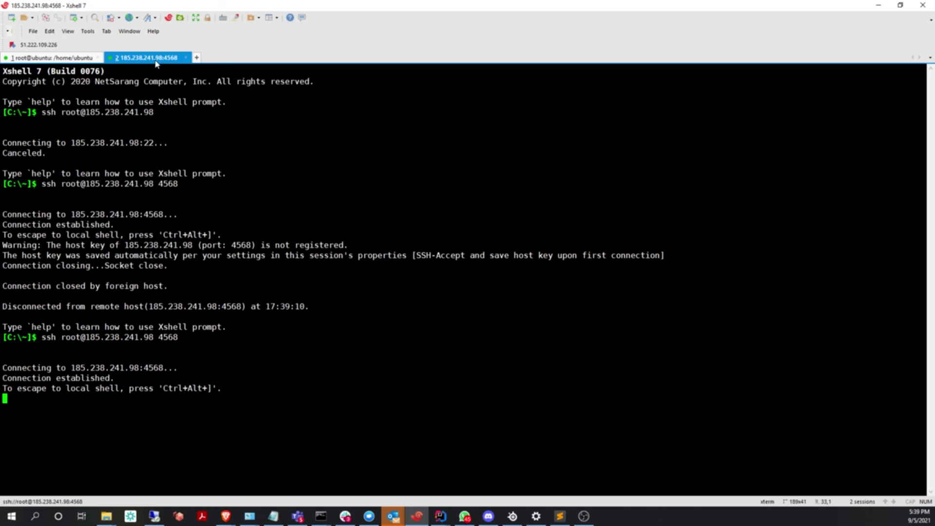
{"action": "left_click", "coordinate": [188, 59]}
{"action": "left_click", "coordinate": [521, 279]}
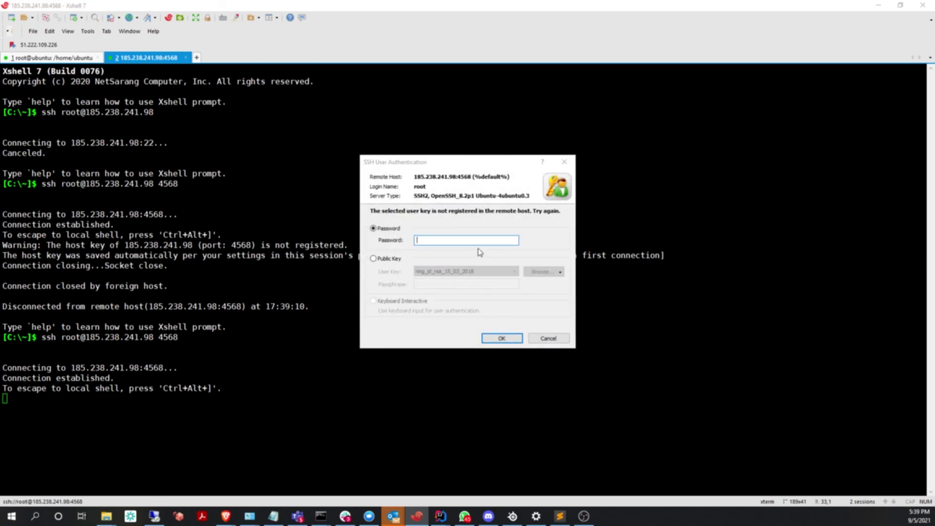
{"action": "type", "text": "*********"}
{"action": "key", "text": "Return"}
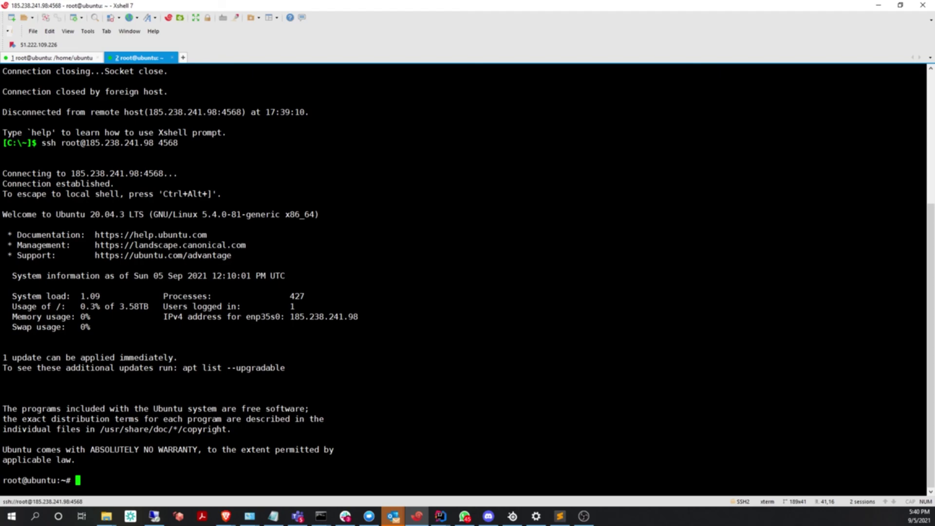
Run clear in the first tab to leave a fresh root prompt in /home/ubuntu.
{"action": "left_click", "coordinate": [64, 58]}
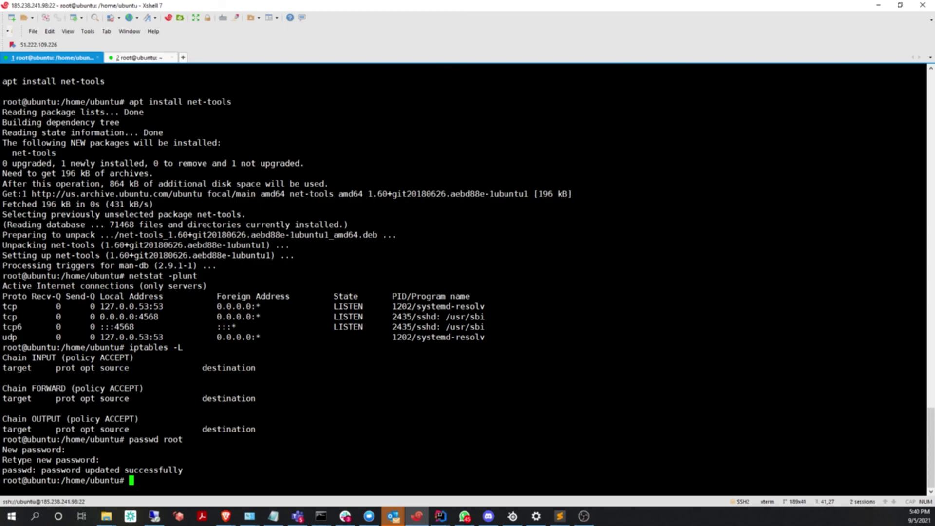
{"action": "type", "text": "clear"}
{"action": "key", "text": "Return"}
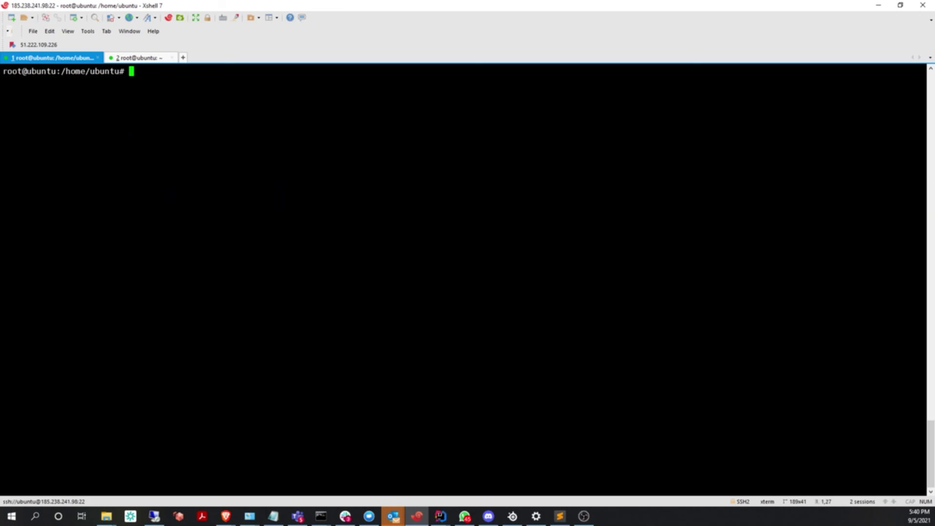